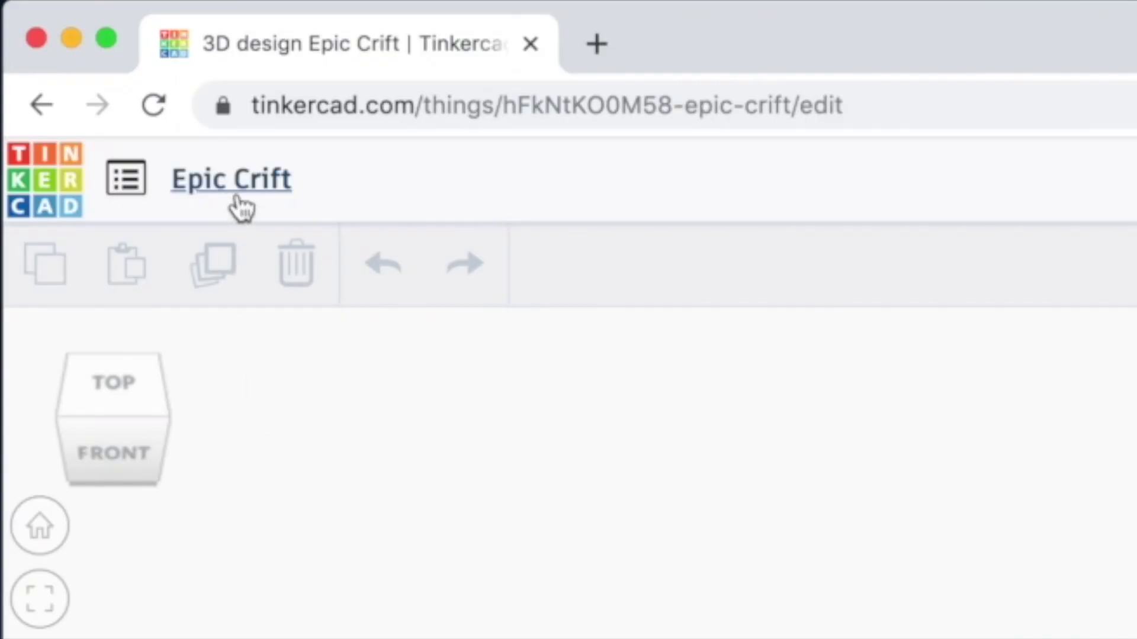
Step: Rename the design as Mag-net-tack
left_click(97, 88)
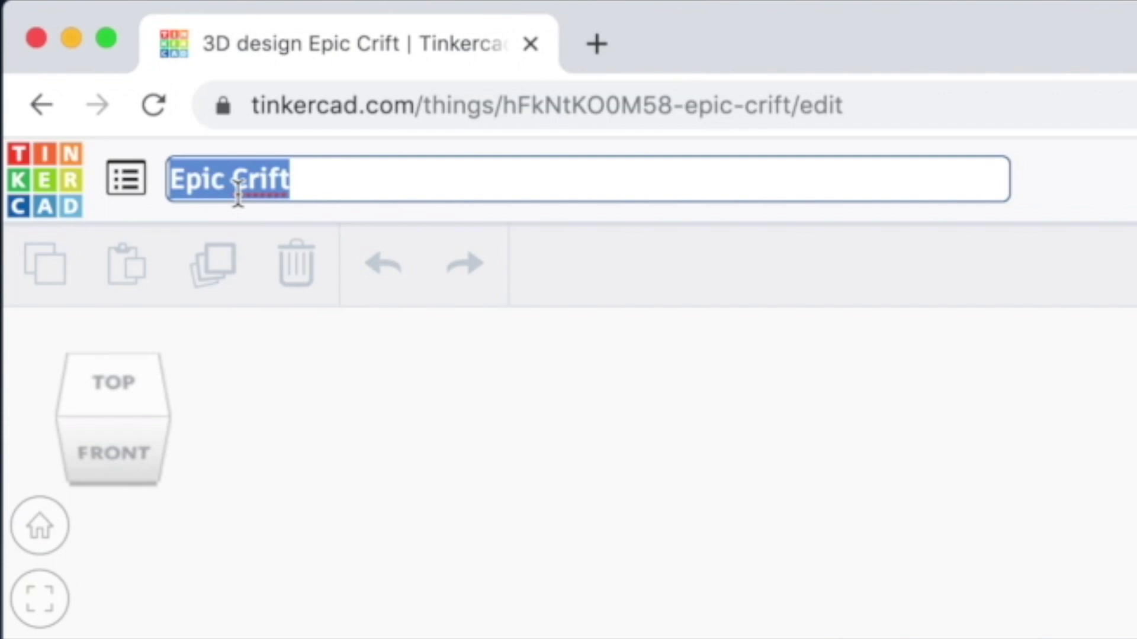
type("Mag-net-ta")
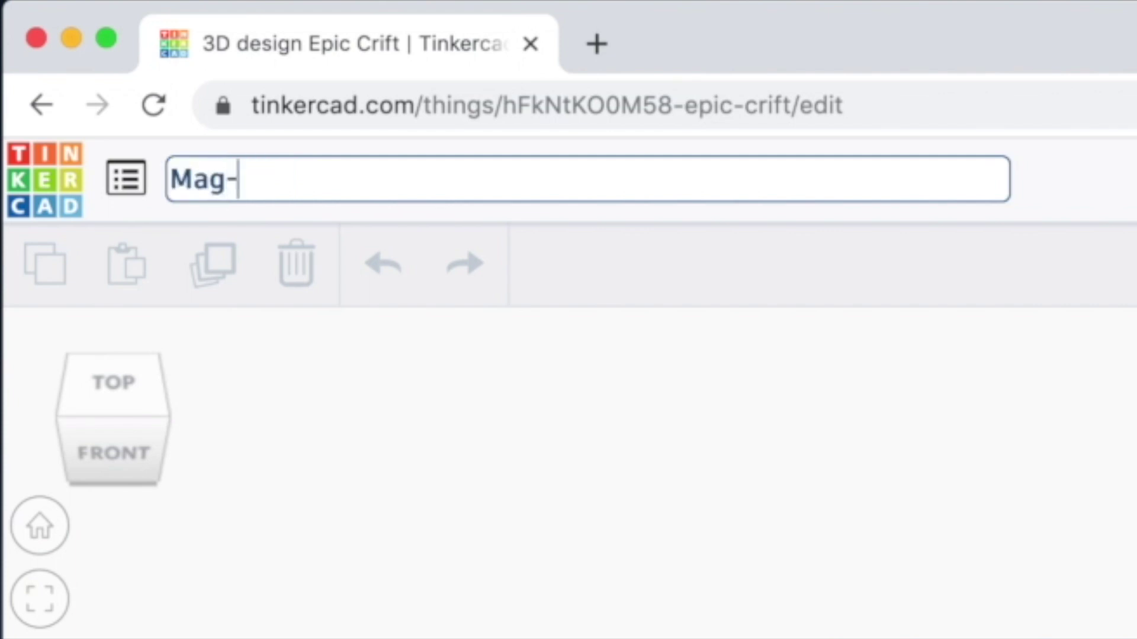
type("ck")
key("Return")
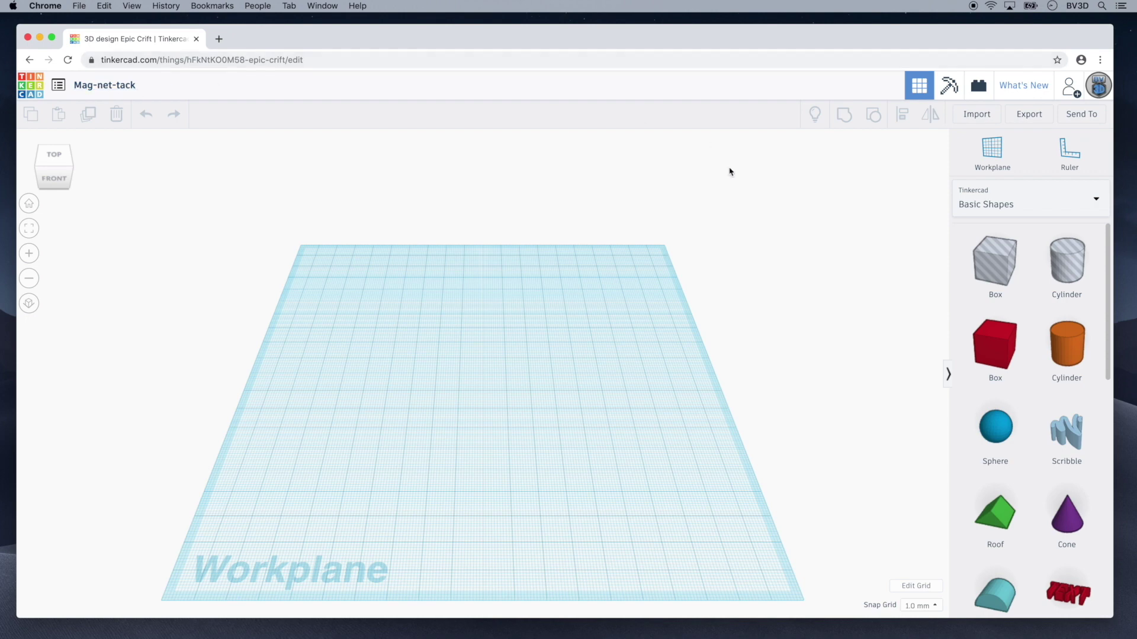
Step: Place a cylinder hole near the middle of the workplane and set its length and width to 8 mm
left_click_drag(1064, 269, 473, 401)
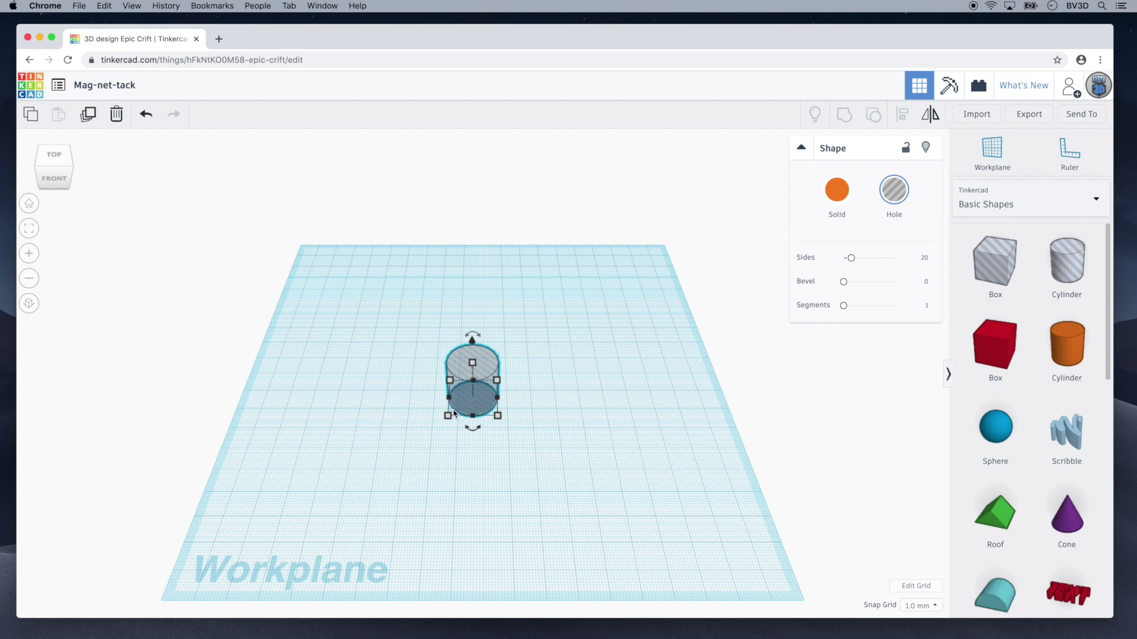
mouse_move(448, 417)
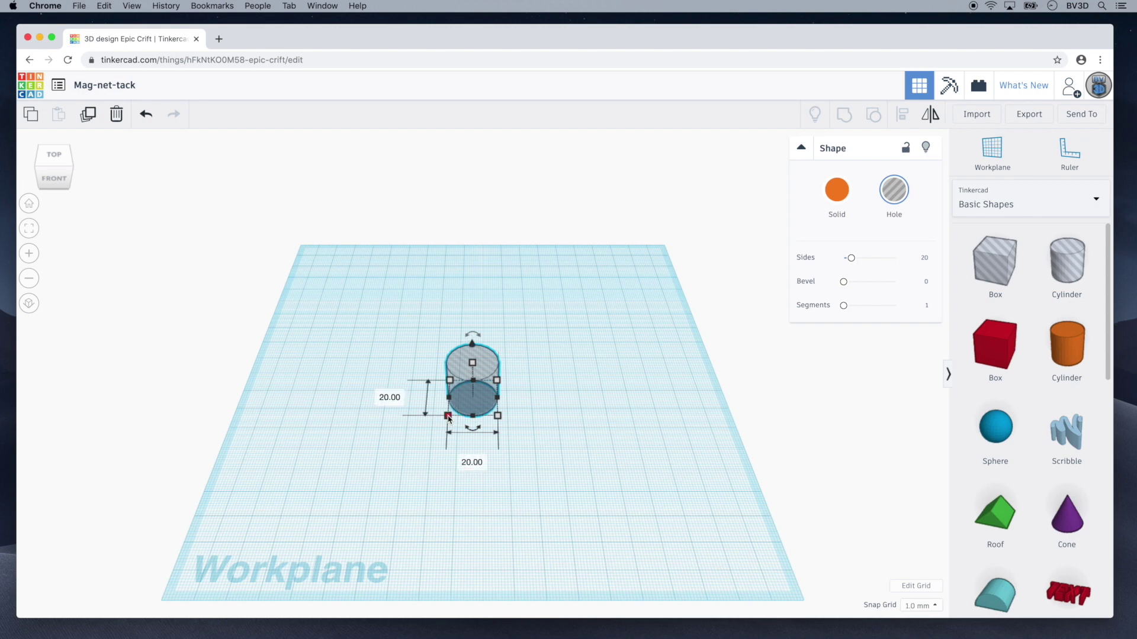
key("Tab")
type("8")
key("Tab")
type("8")
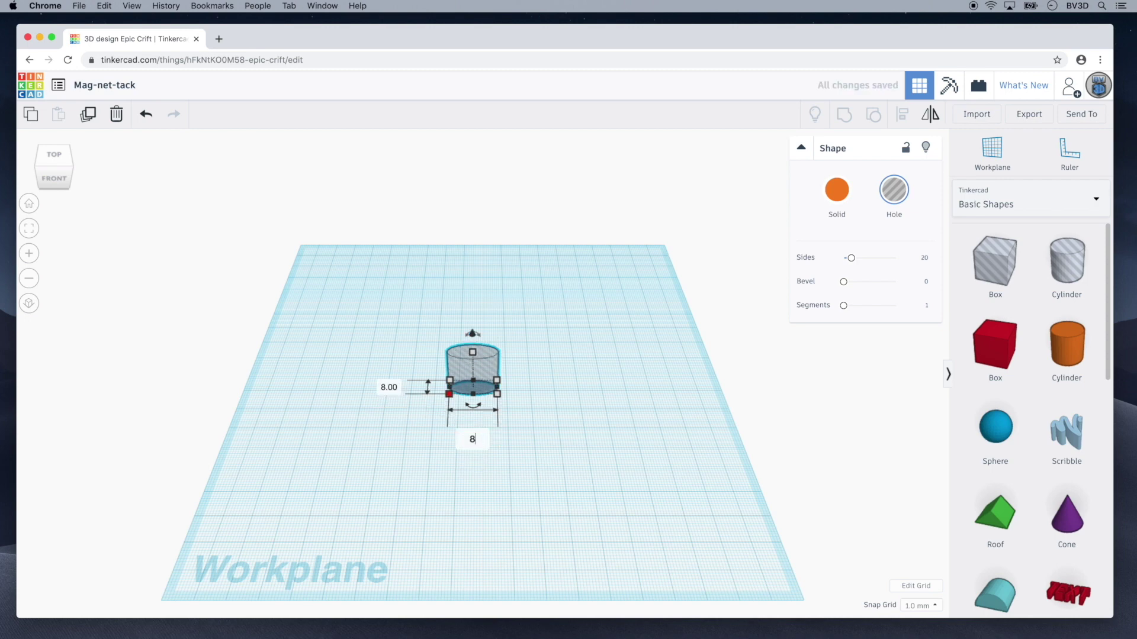
key("Return")
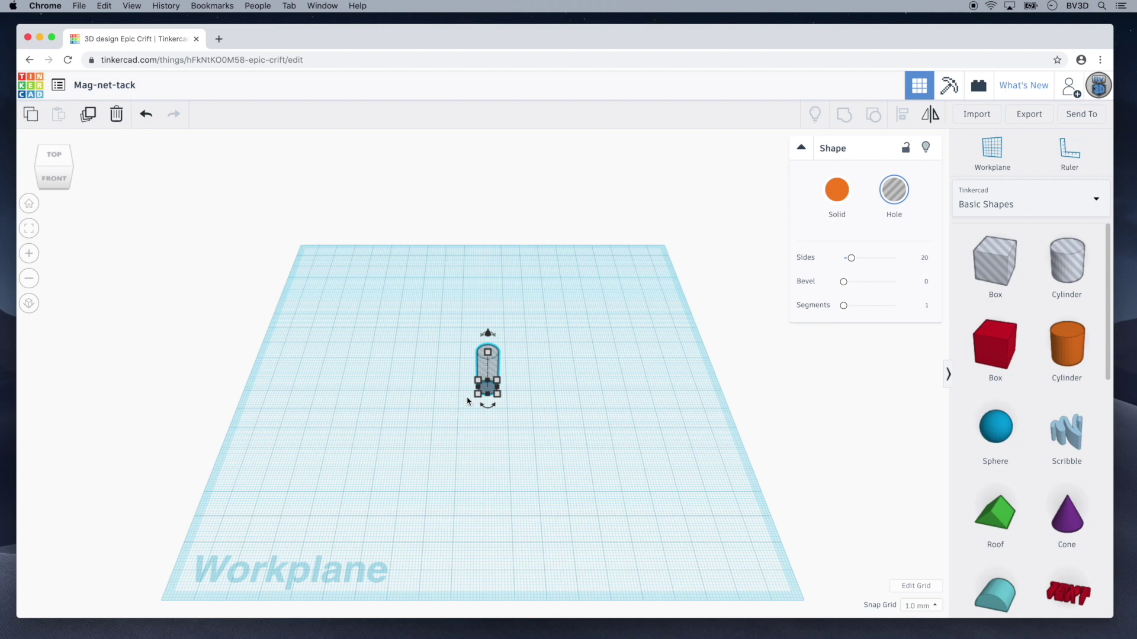
Step: Set the cylinder hole's height to 4 mm and its number of sides to 64
mouse_move(489, 353)
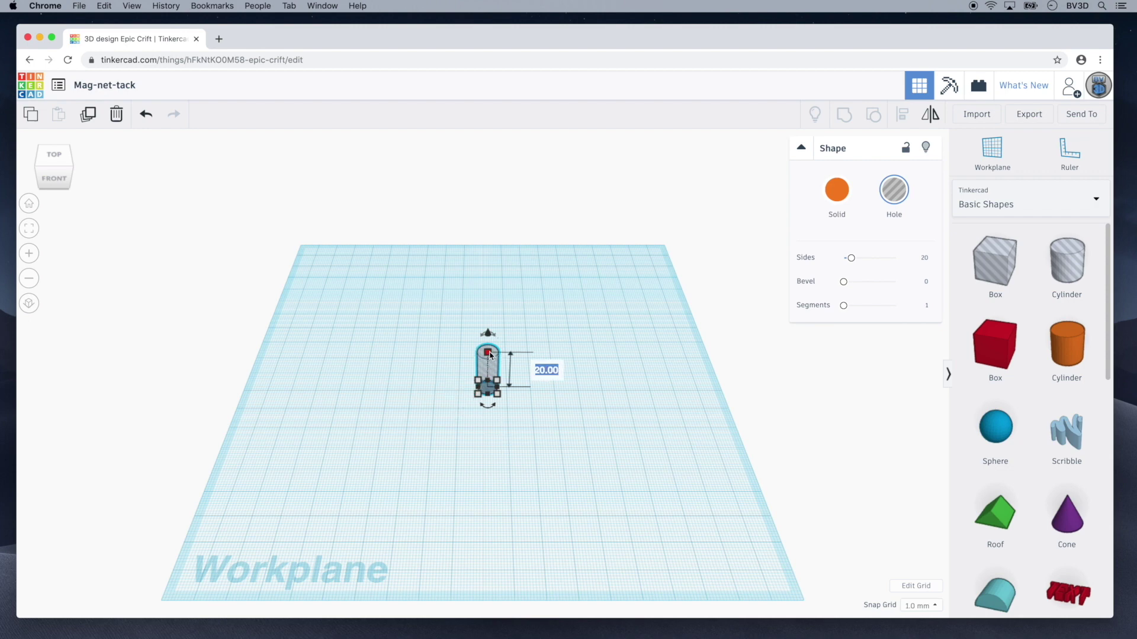
type("4")
key("Return")
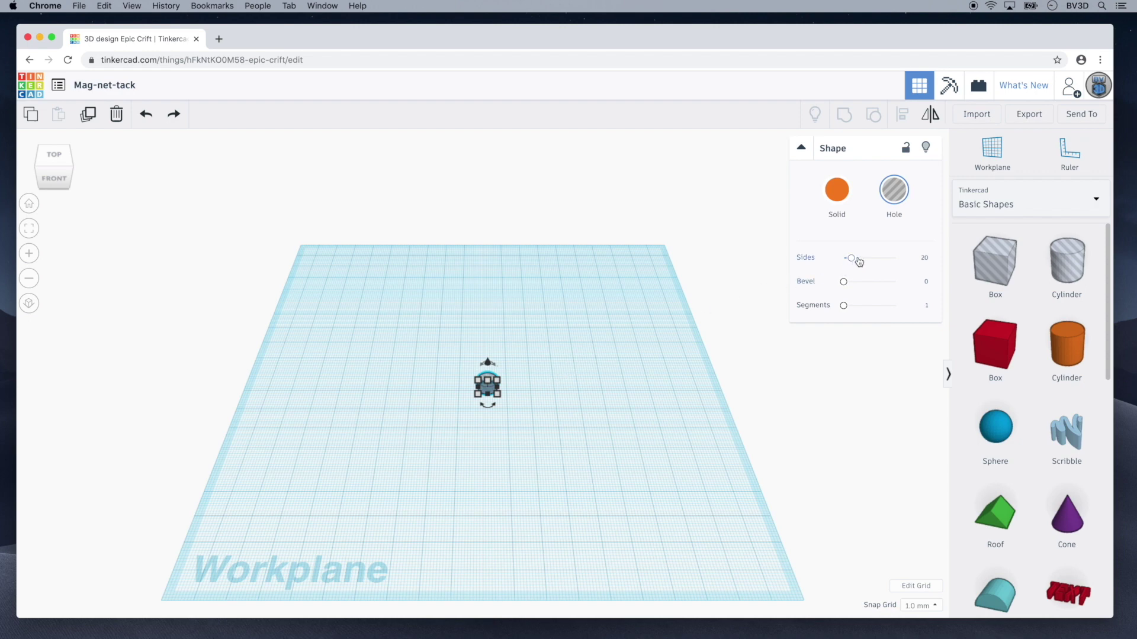
left_click_drag(851, 258, 923, 268)
left_click(529, 386)
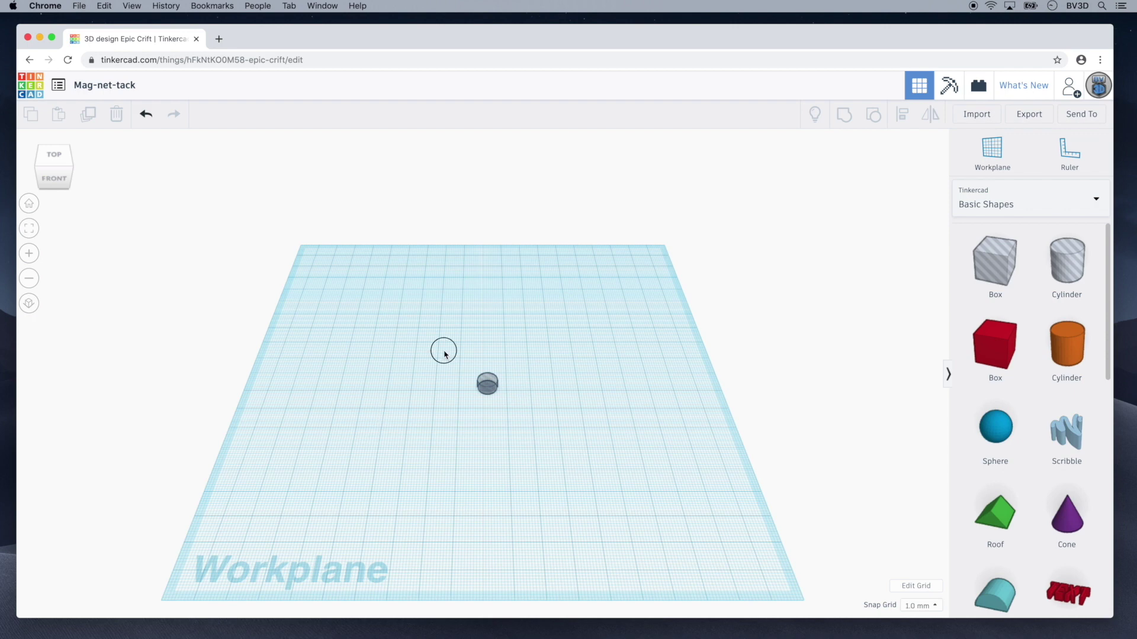
Step: Enlarge the cylinder hole's length and width to 8.6 mm each
left_click_drag(444, 350, 546, 436)
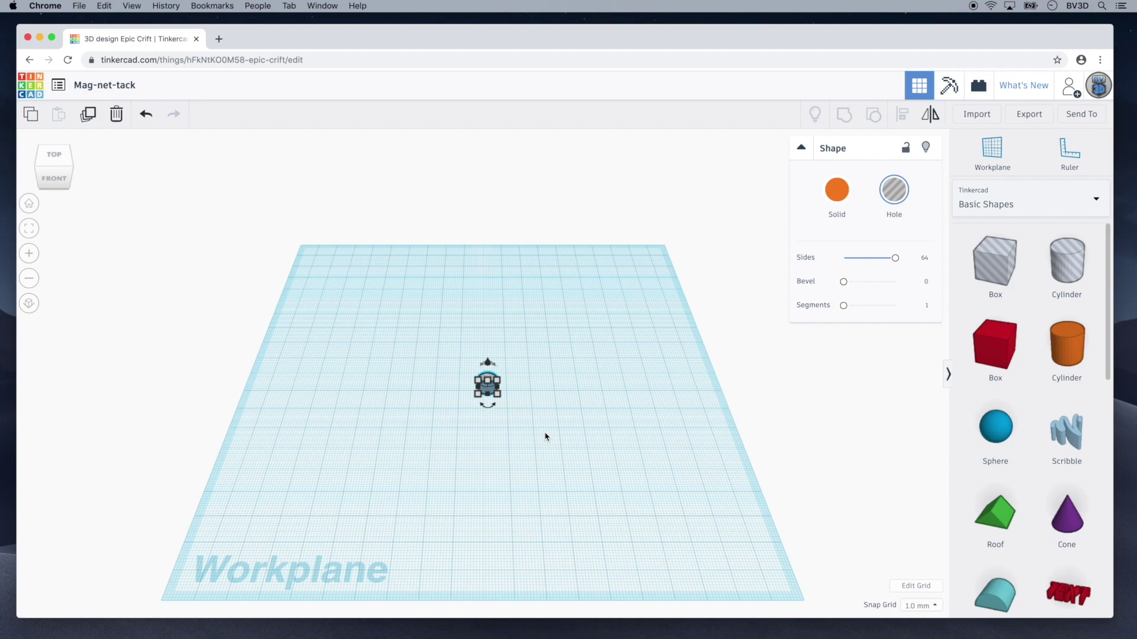
key("f")
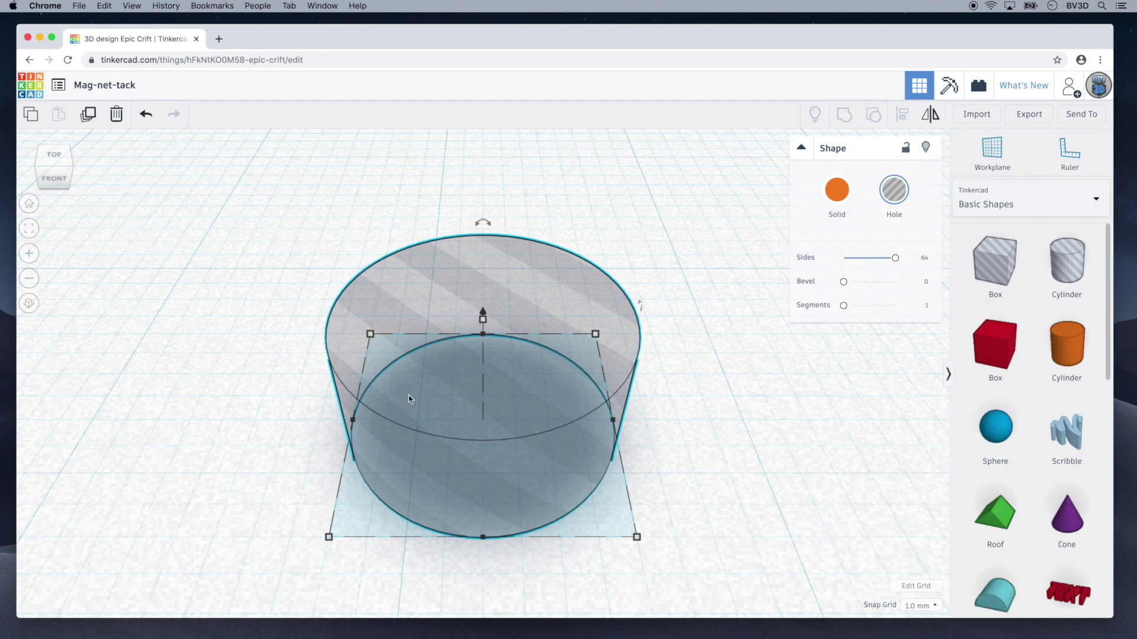
left_click(329, 537)
key("Tab")
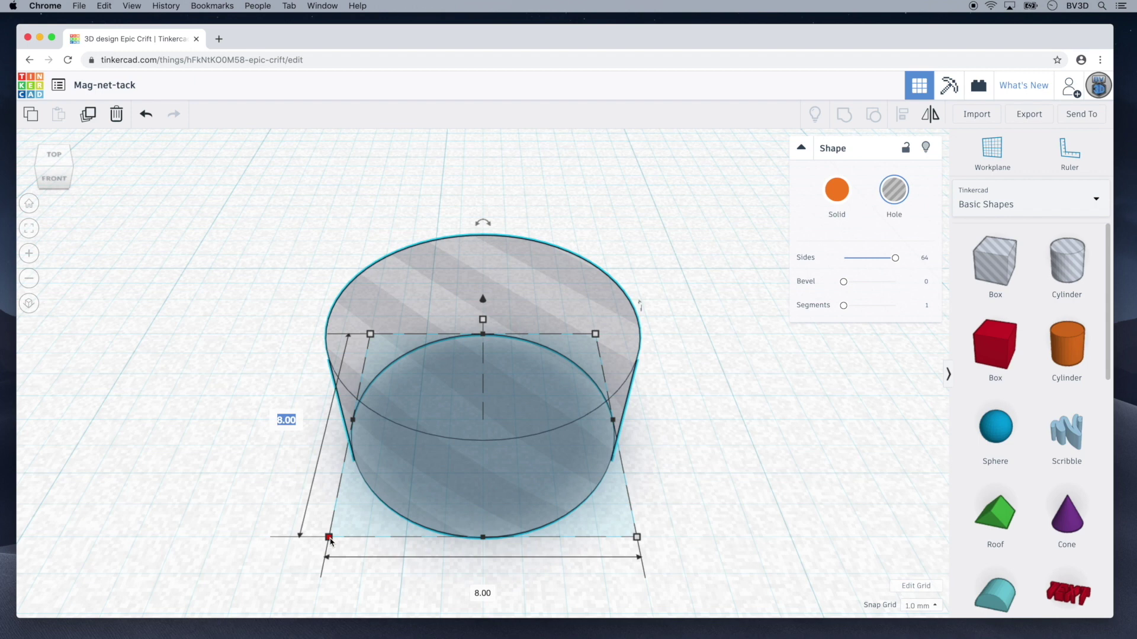
type("8.6")
key("Tab")
type("8.6")
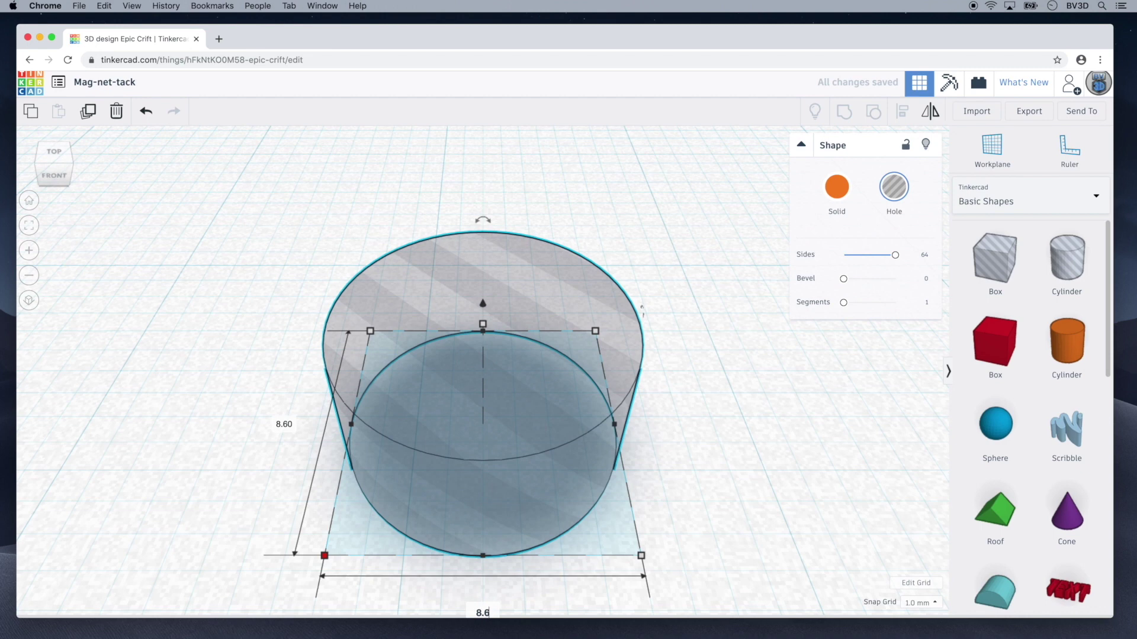
key("Tab")
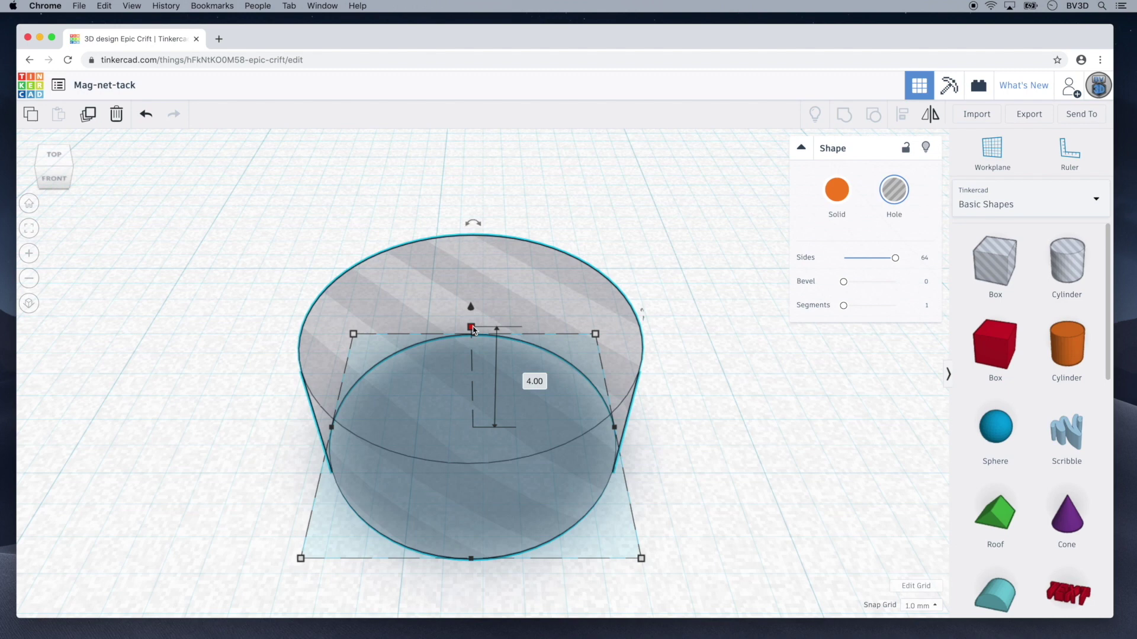
Step: Set the cylinder hole's height to 4.5 mm and deselect it
left_click(471, 328)
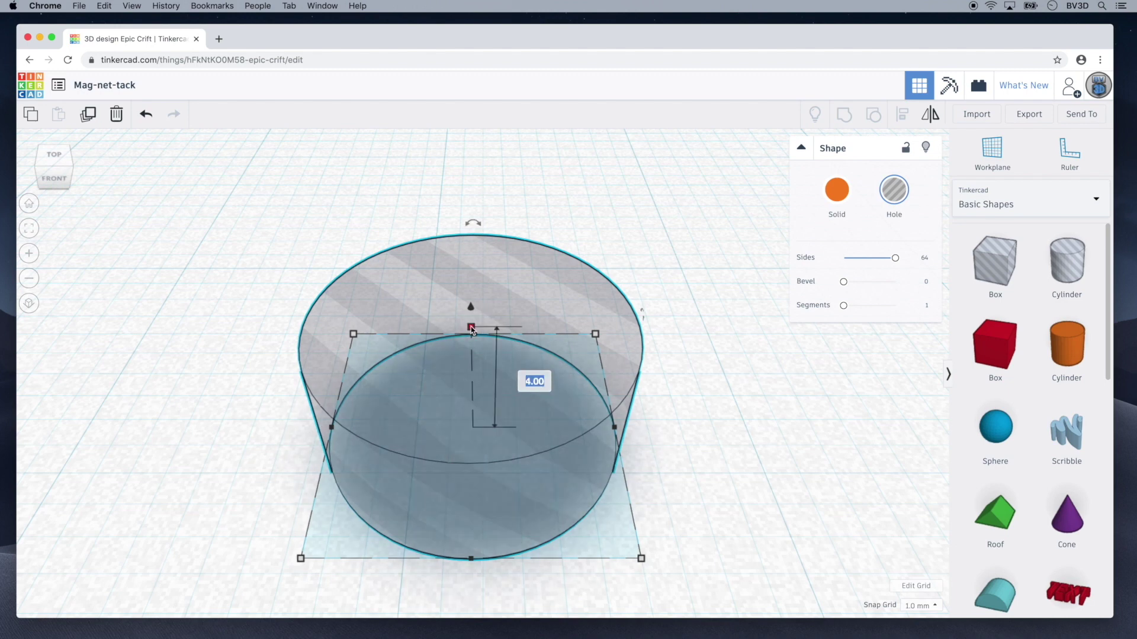
type("4.5")
key("Return")
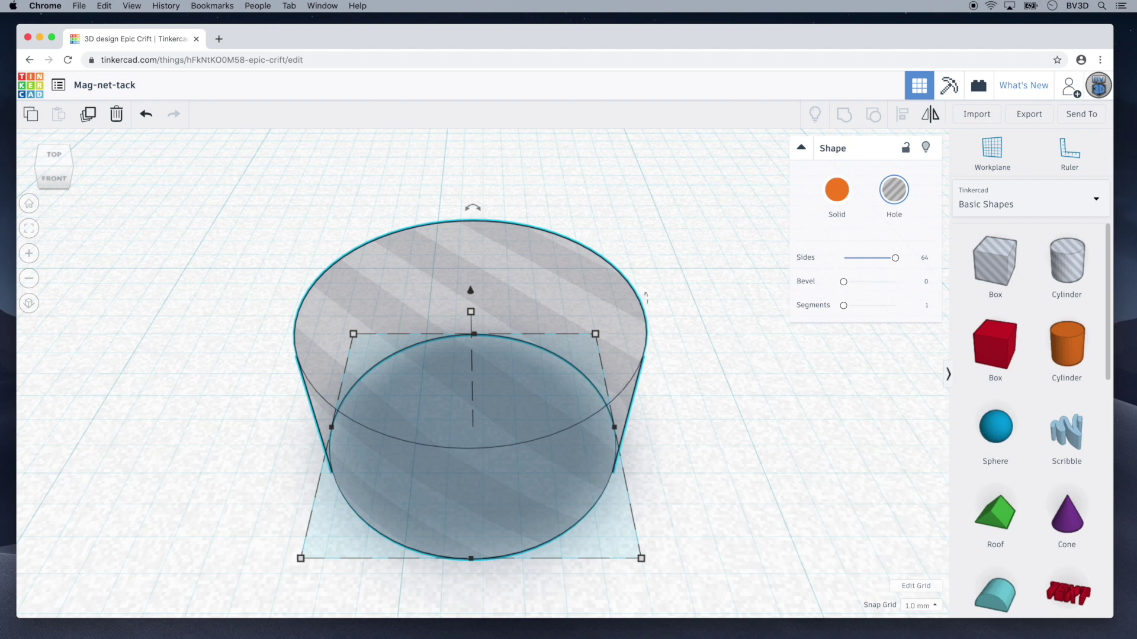
left_click(646, 298)
Step: Add a half sphere and a cone to the workplane, apart from each other and in front of the cylinder hole
scroll(646, 297, "down", 10)
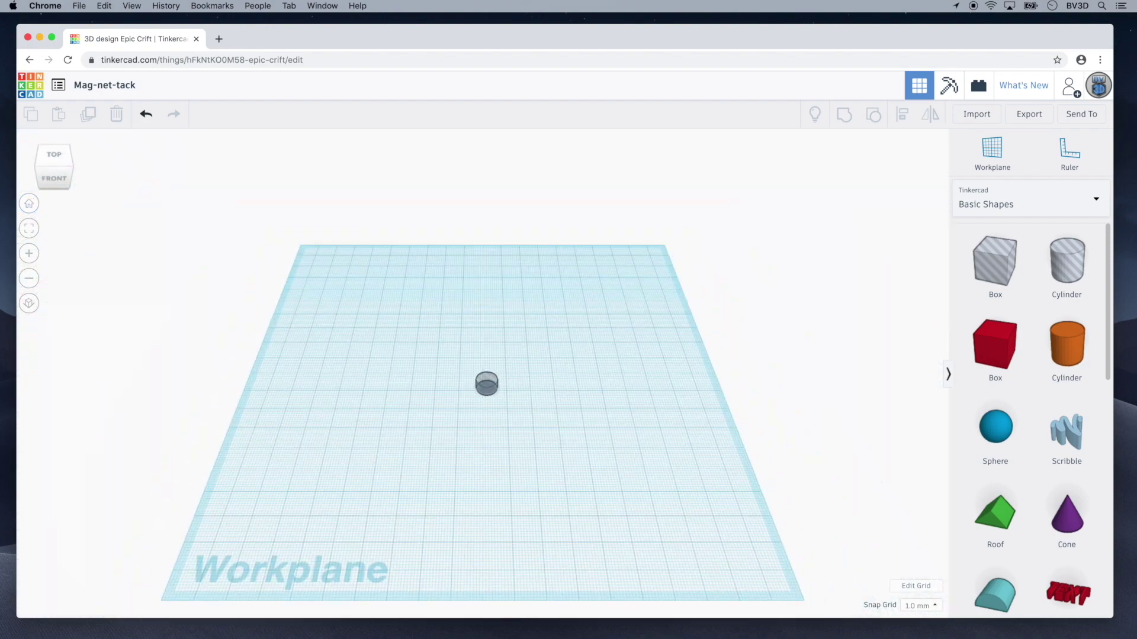
scroll(1004, 494, "down", 5)
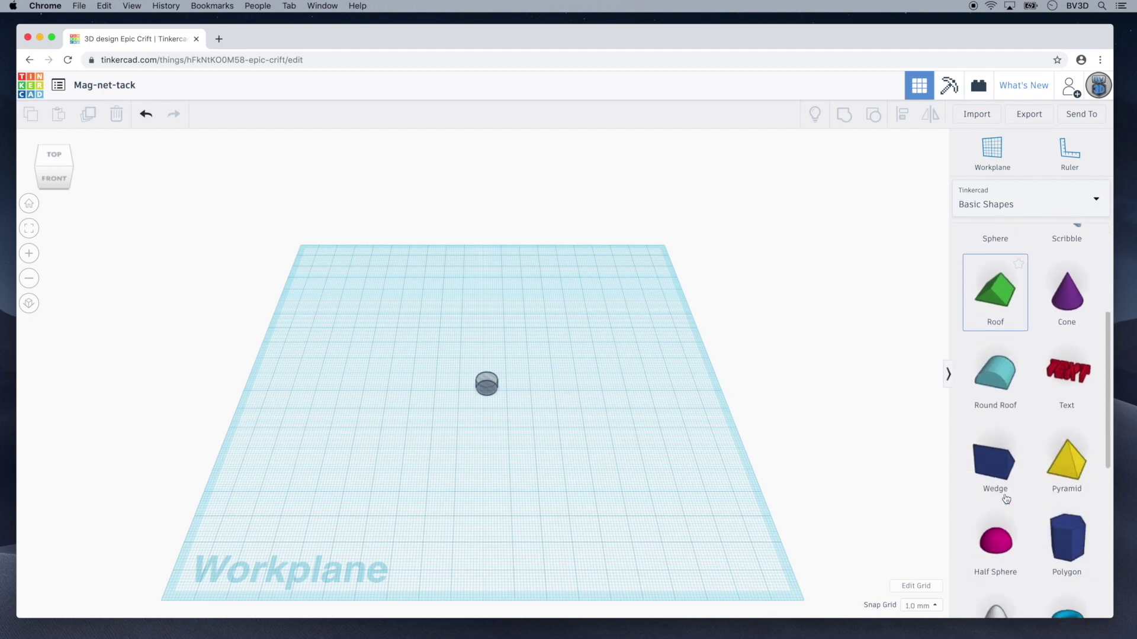
left_click_drag(996, 435, 573, 494)
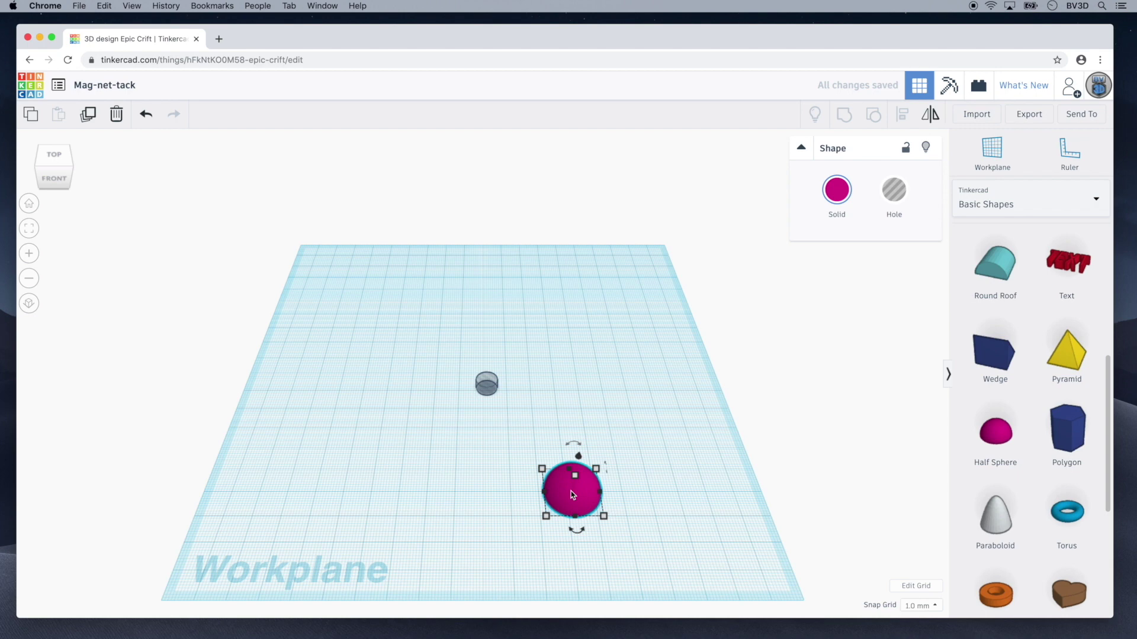
scroll(1010, 456, "up", 3)
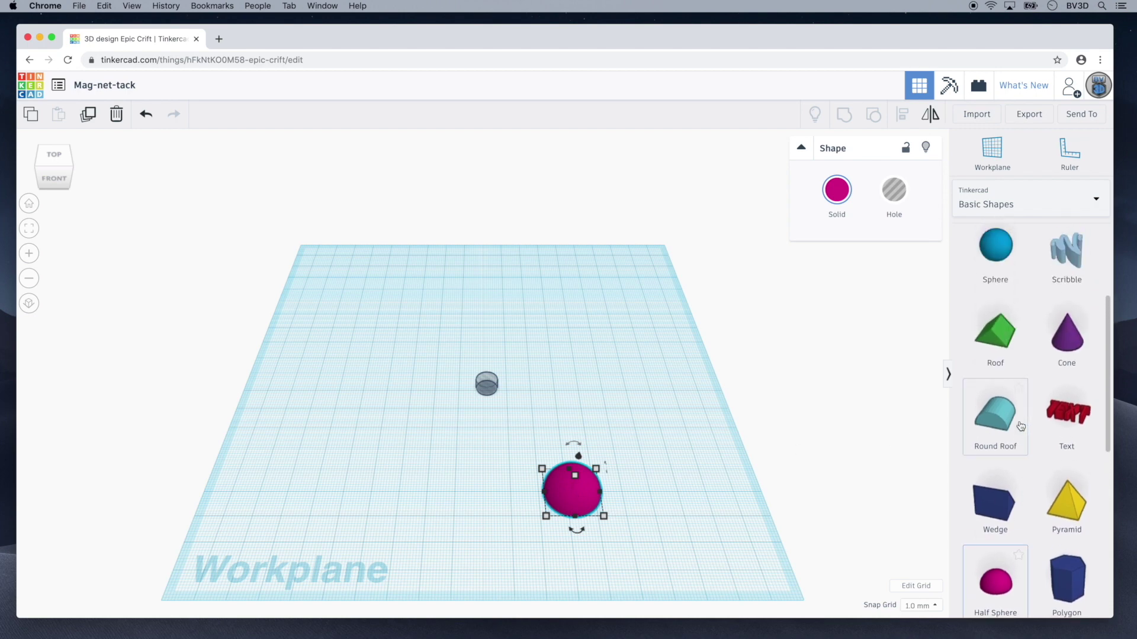
scroll(1021, 427, "up", 2)
left_click_drag(1065, 415, 627, 430)
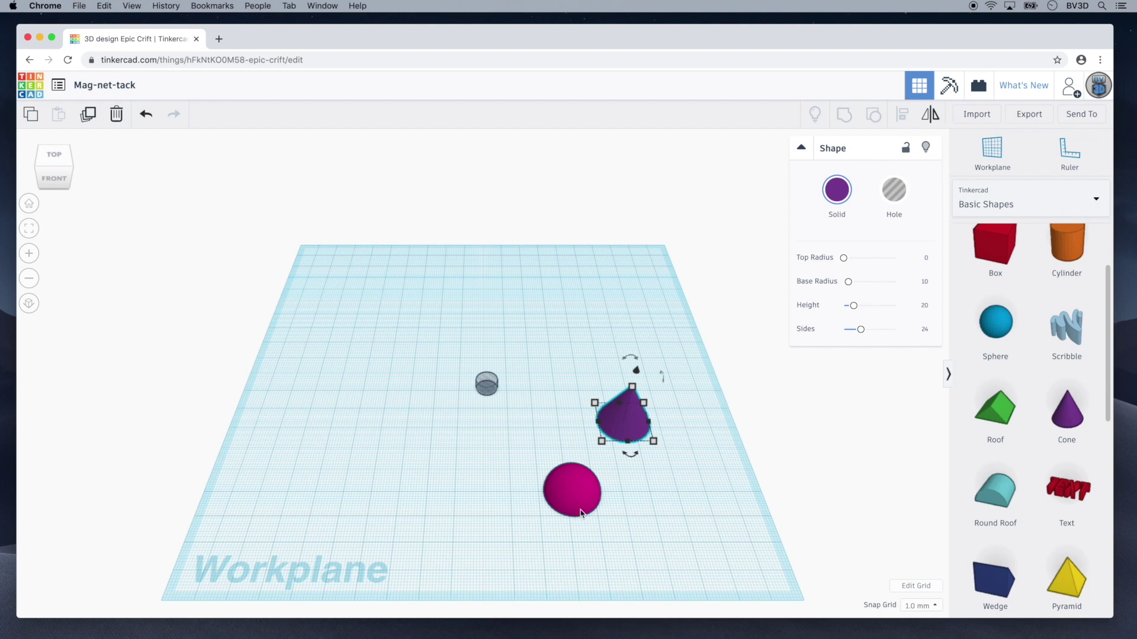
Step: Set the purple cone's top radius to 4 and its base radius to 6
left_click(577, 493)
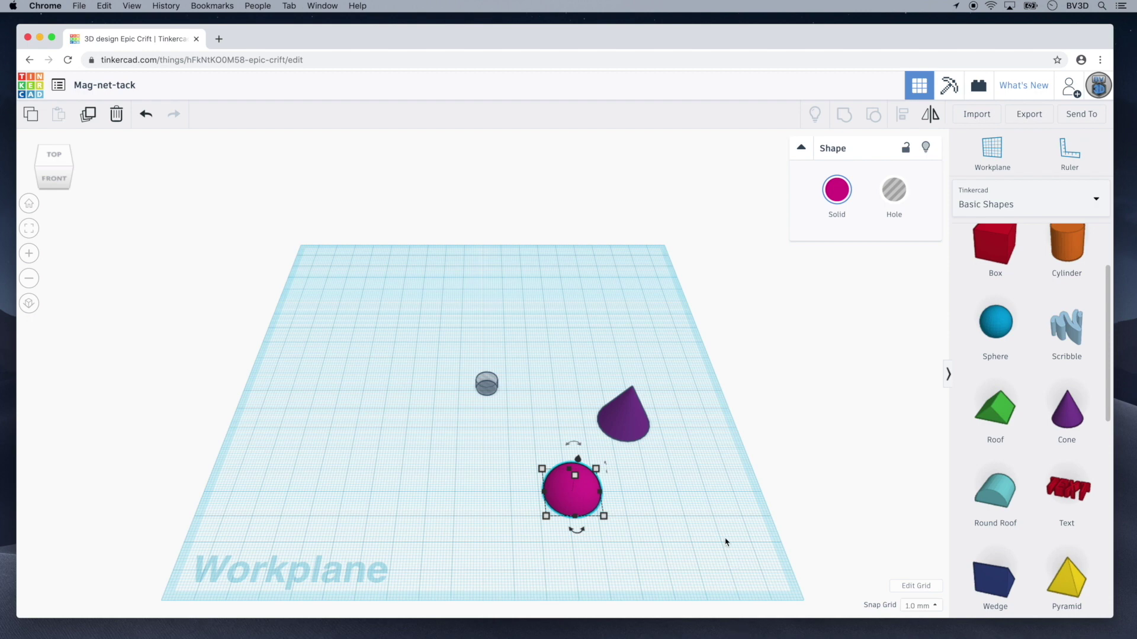
left_click(627, 421)
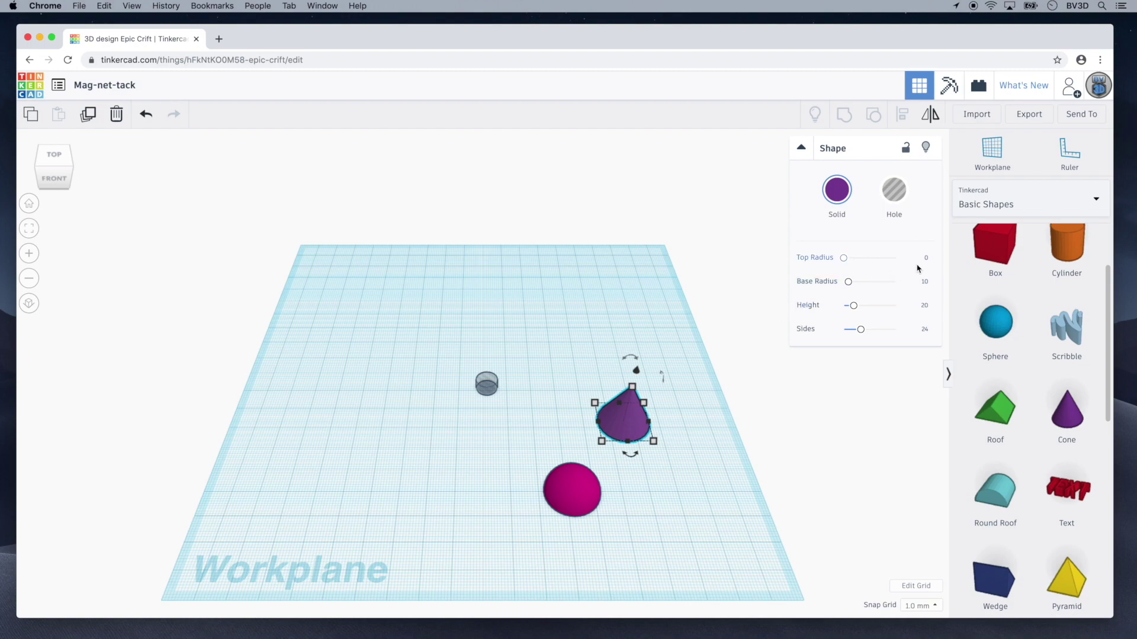
left_click(925, 259)
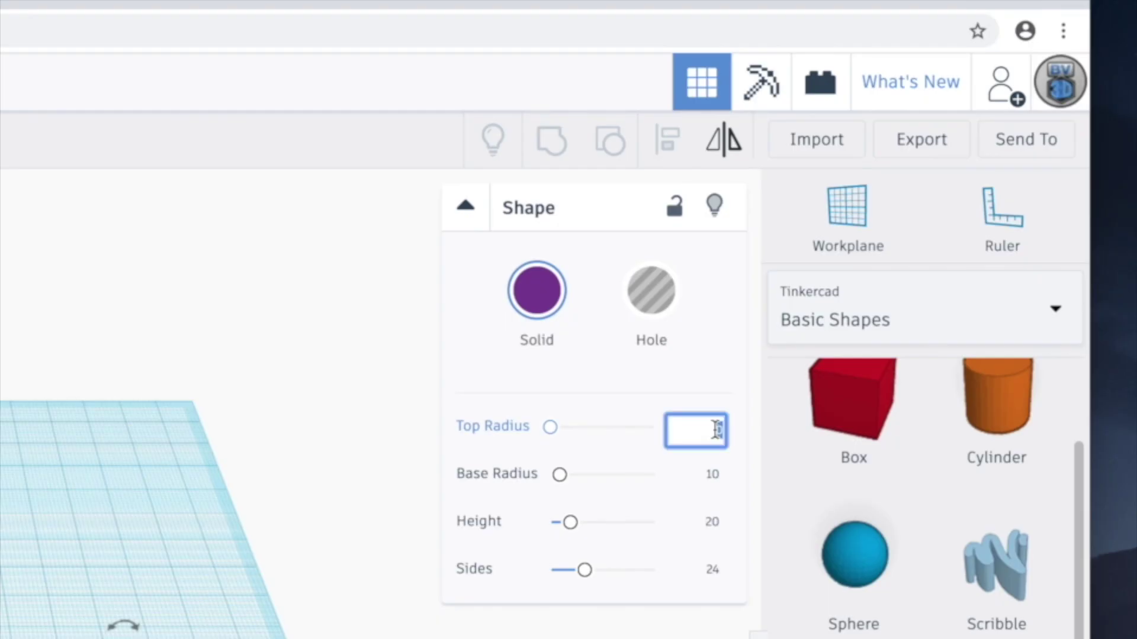
type("4")
key("Return")
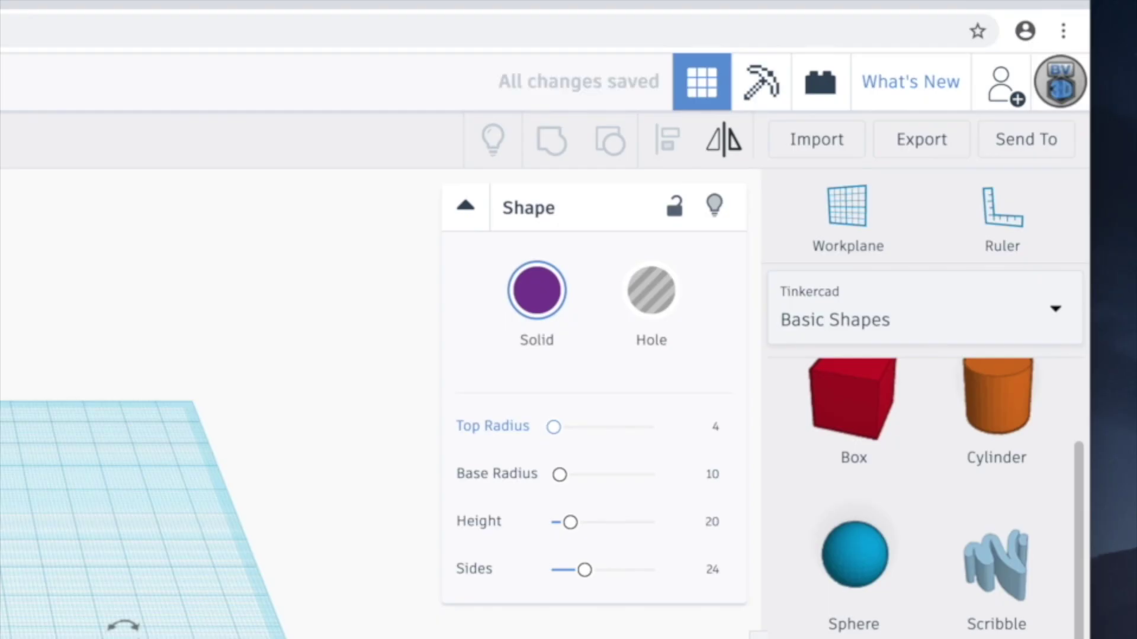
left_click(713, 474)
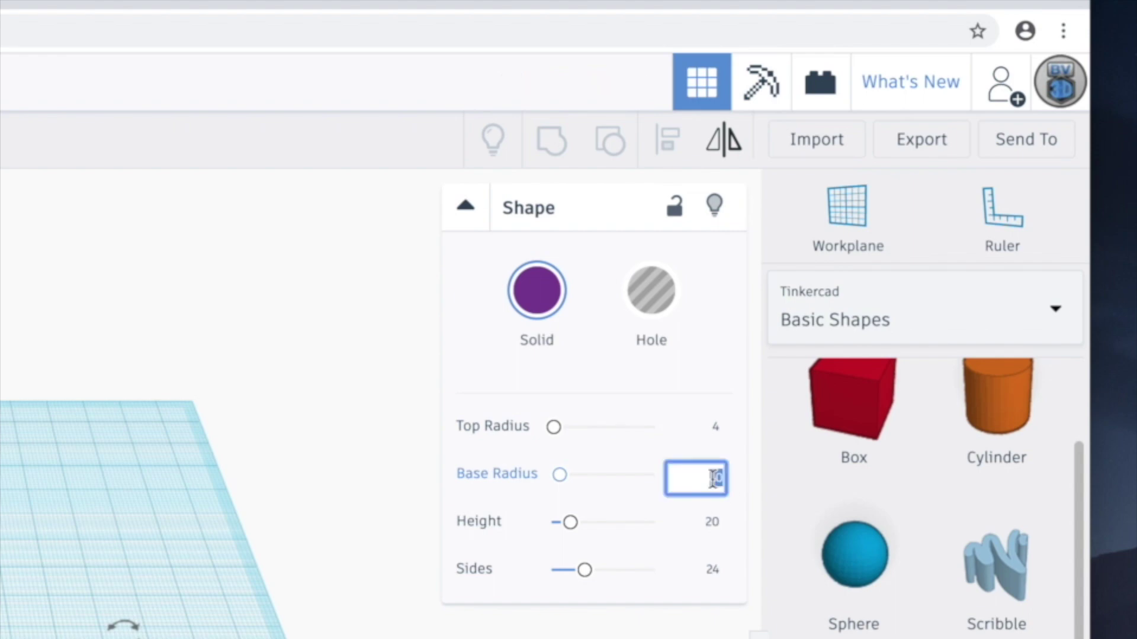
type("6")
key("Return")
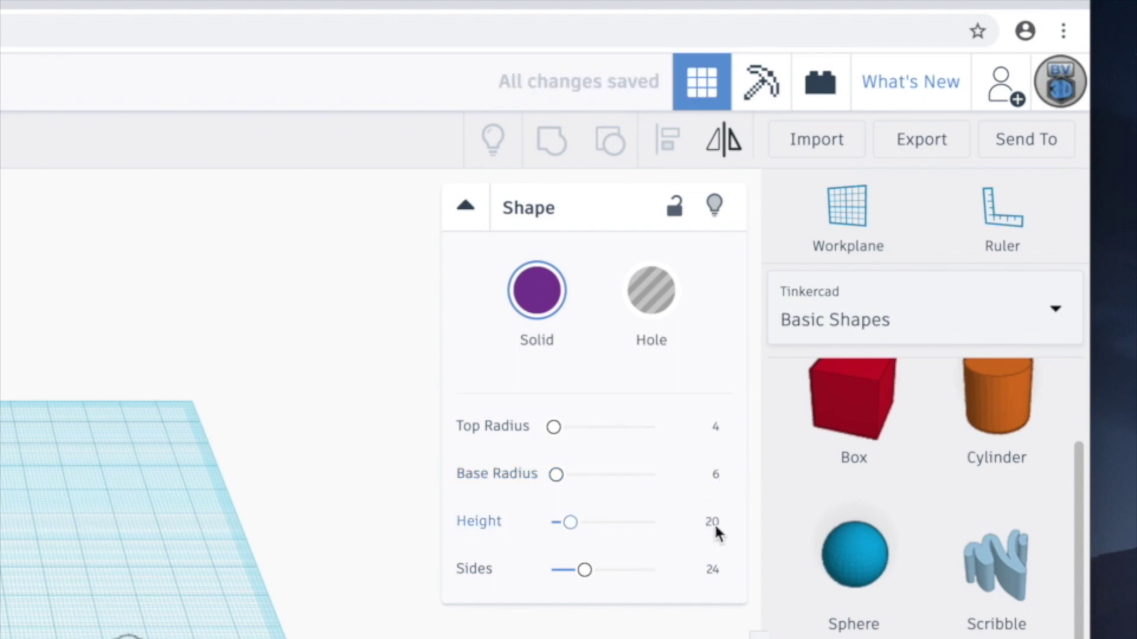
Step: Set the cone's height to 22 and its number of sides to 64
left_click(714, 525)
type("22")
key("Return")
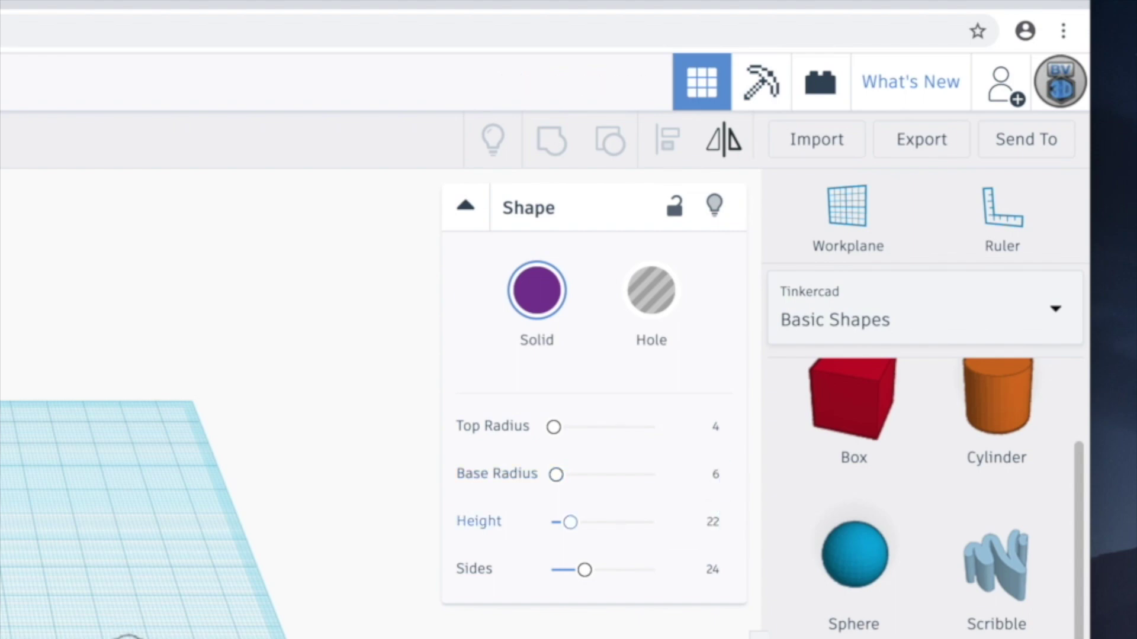
left_click(713, 572)
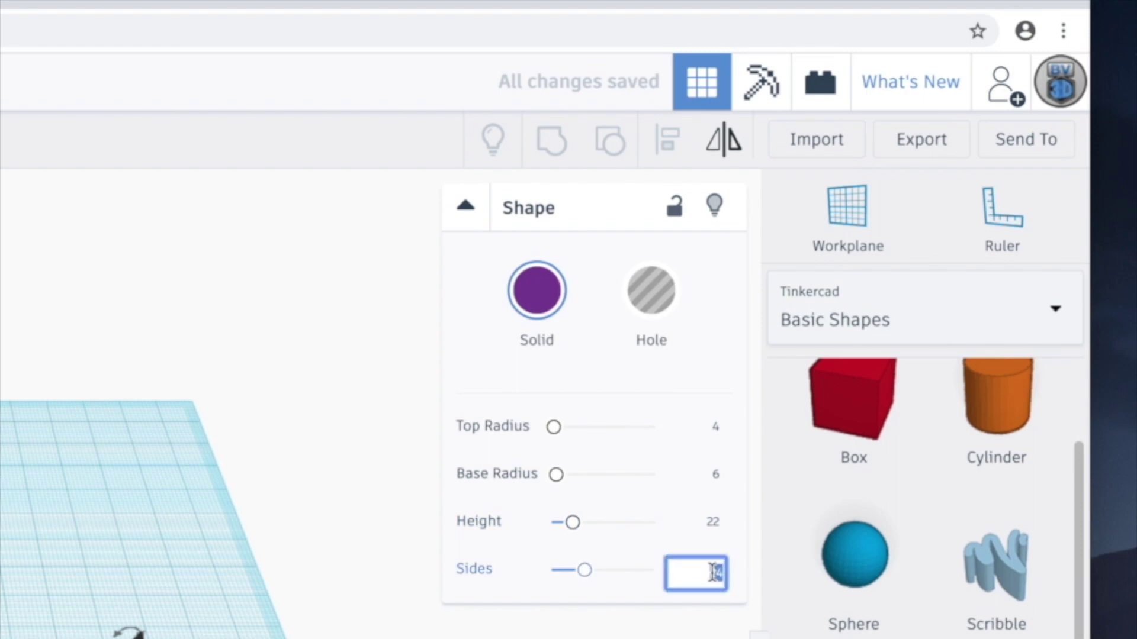
type("64")
key("Return")
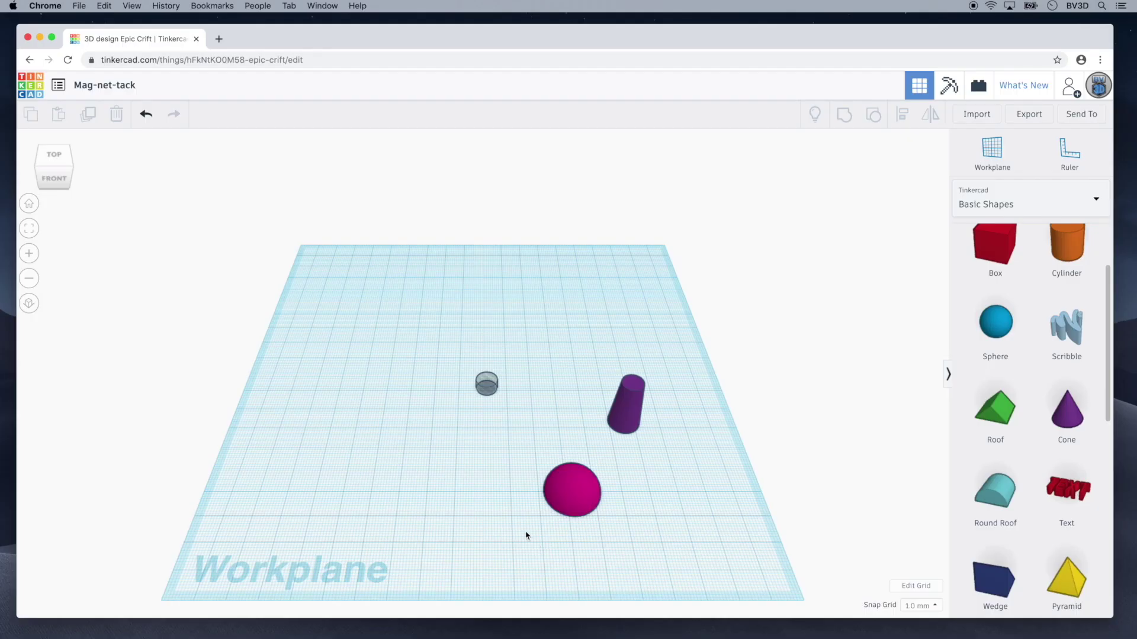
Step: Align the half sphere and the cone on their centres in both horizontal directions
left_click_drag(520, 528, 690, 401)
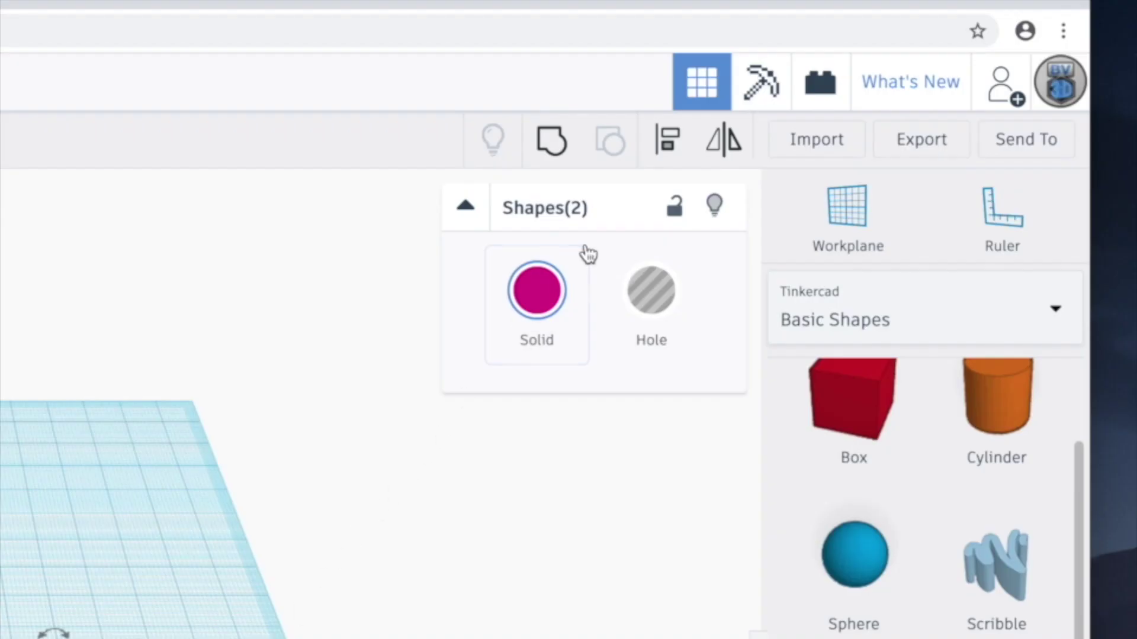
left_click(666, 145)
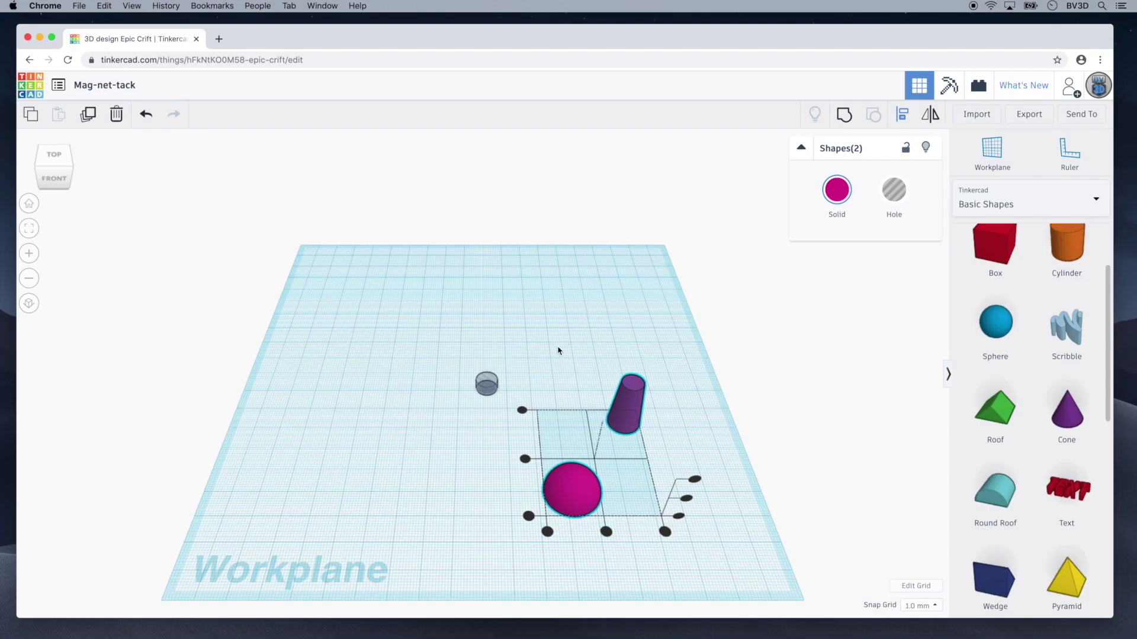
left_click(526, 459)
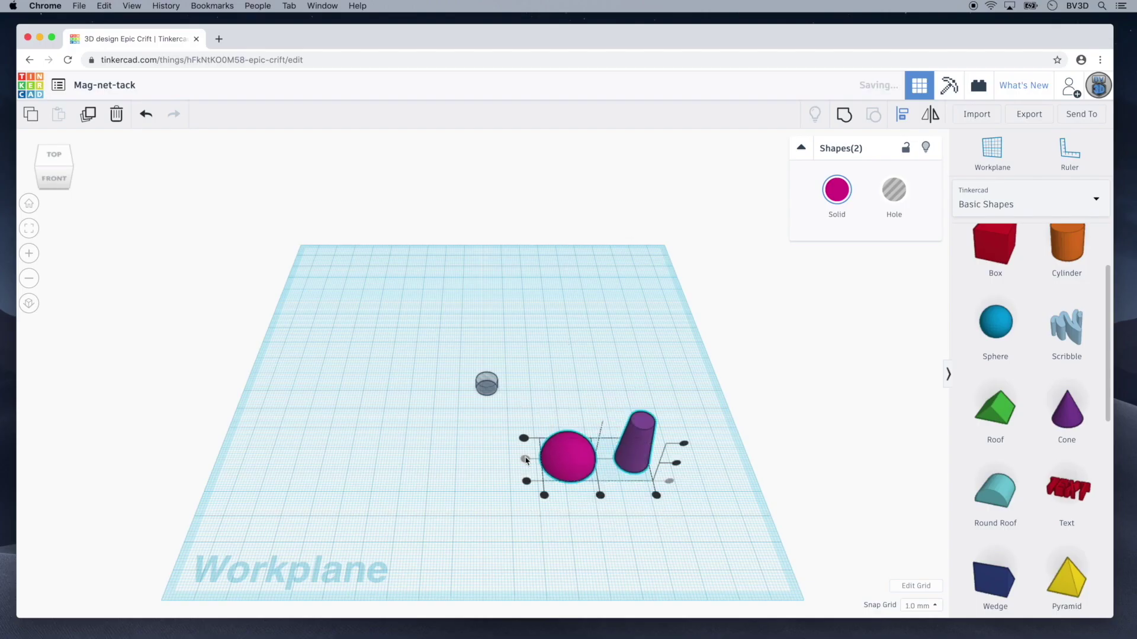
left_click(599, 495)
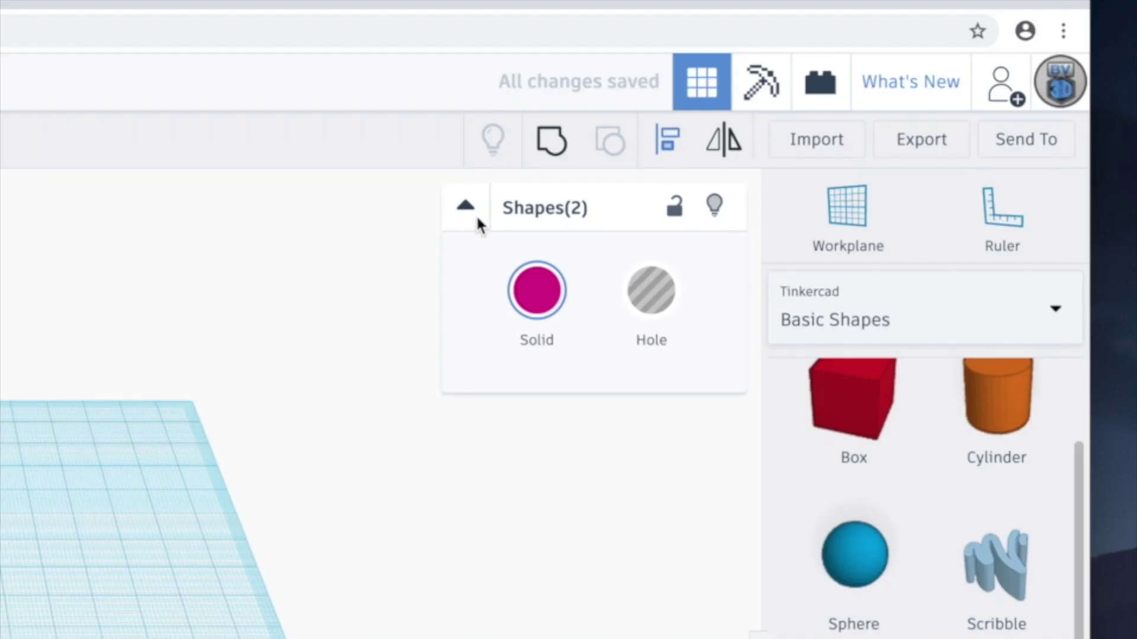
Step: Group the half sphere with the cone, and set the workplane on the flat top face of the grouped shape
left_click(549, 145)
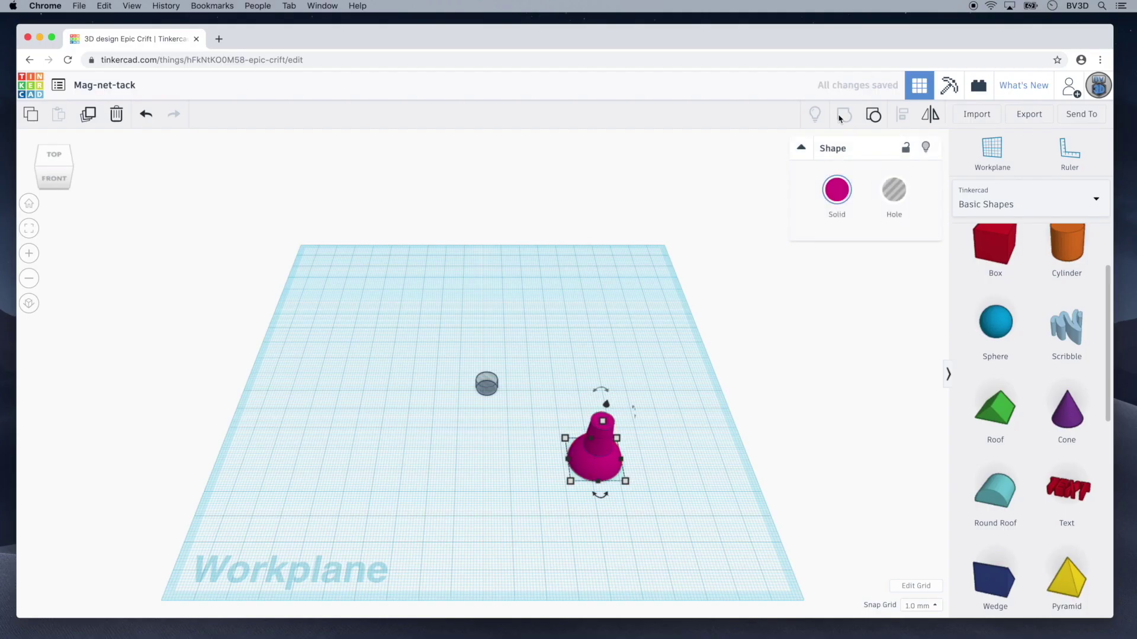
key("f")
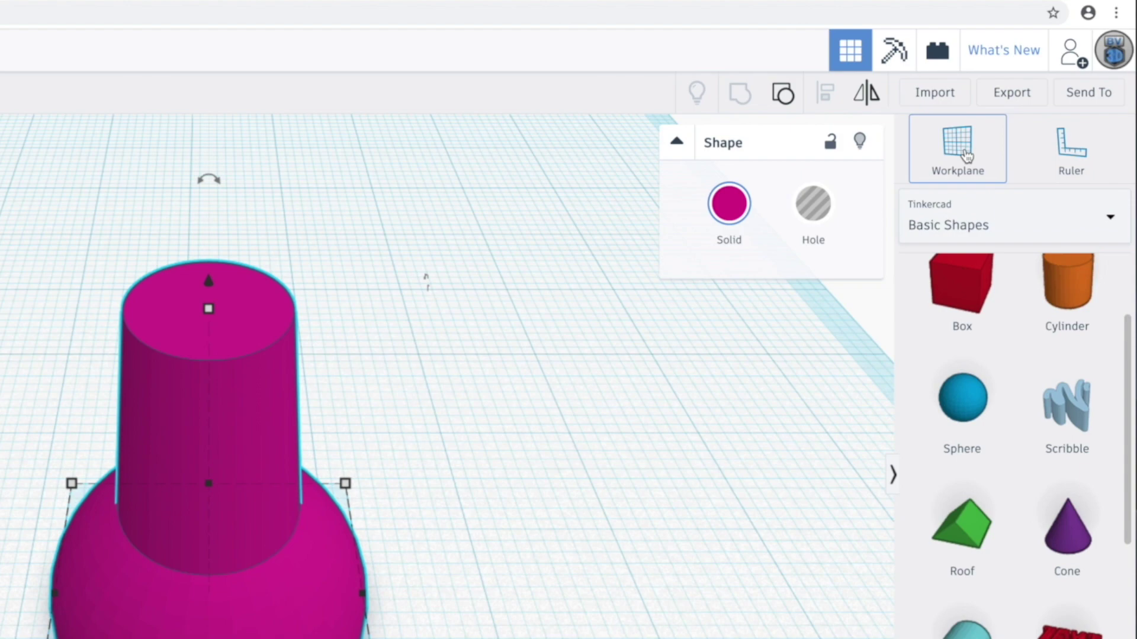
left_click(969, 157)
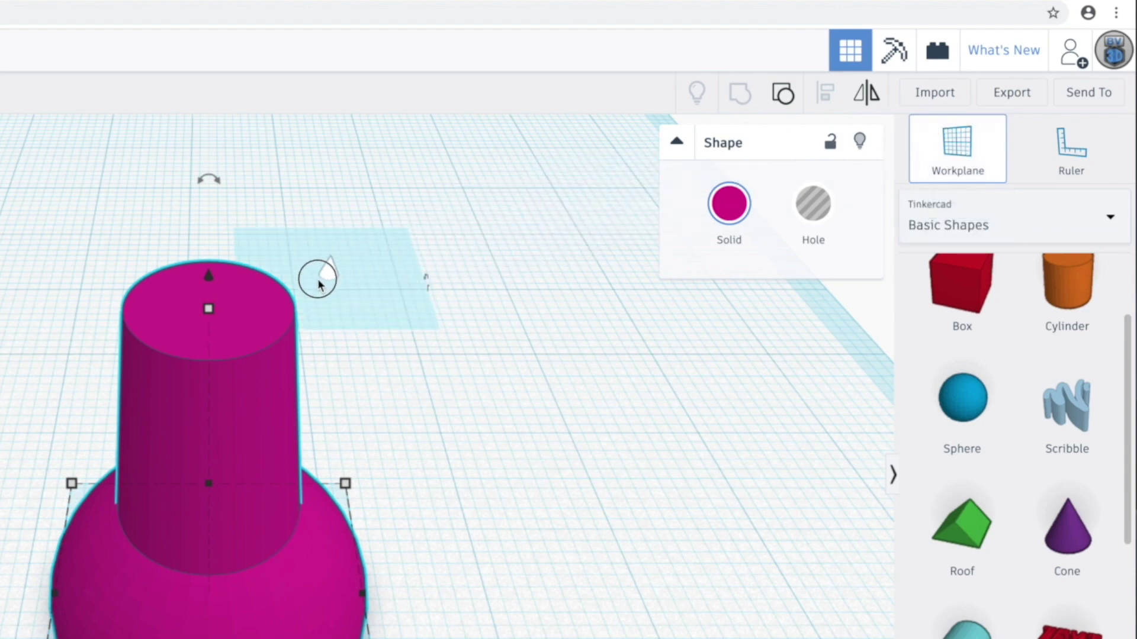
left_click(211, 312)
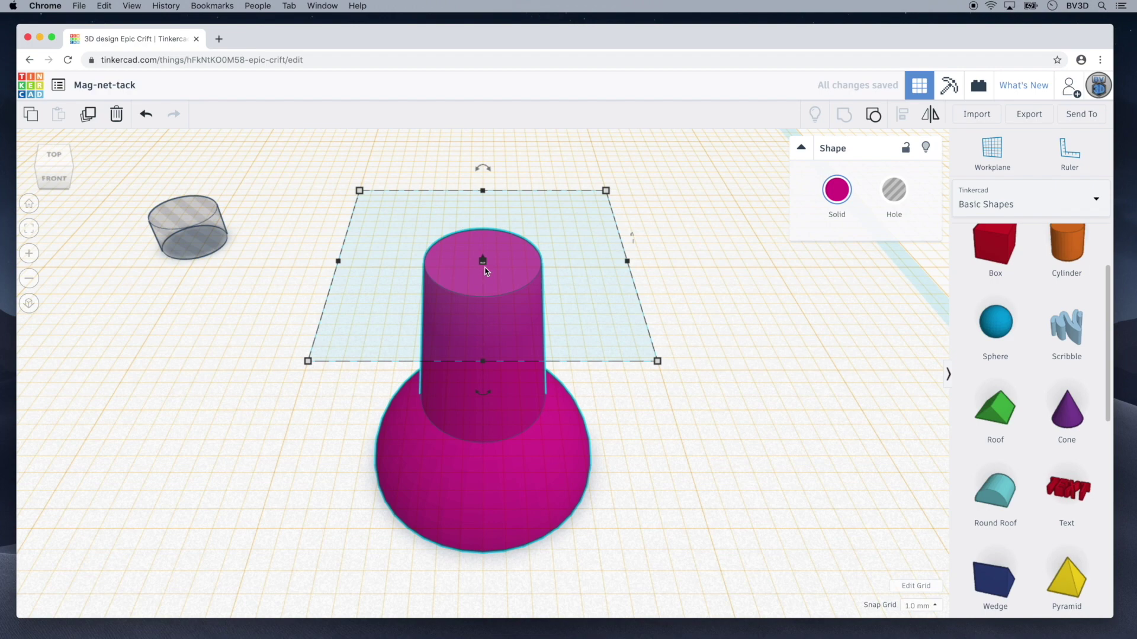
key("Escape")
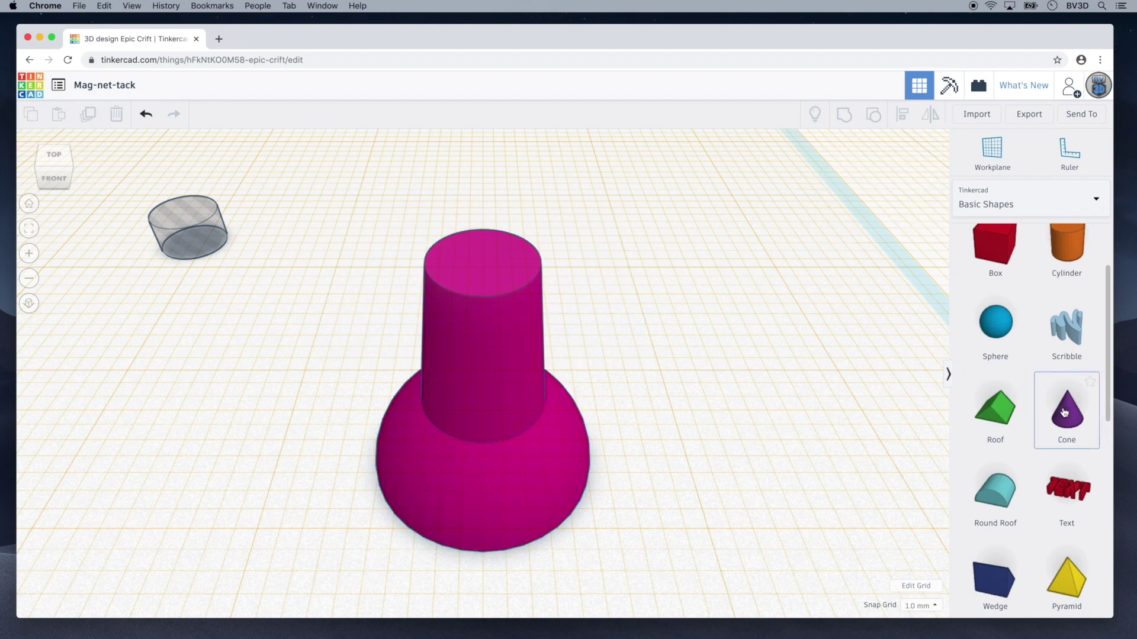
Step: Add a second cone centred on the top face, with top radius 6 and base radius 4
left_click_drag(1064, 413, 483, 263)
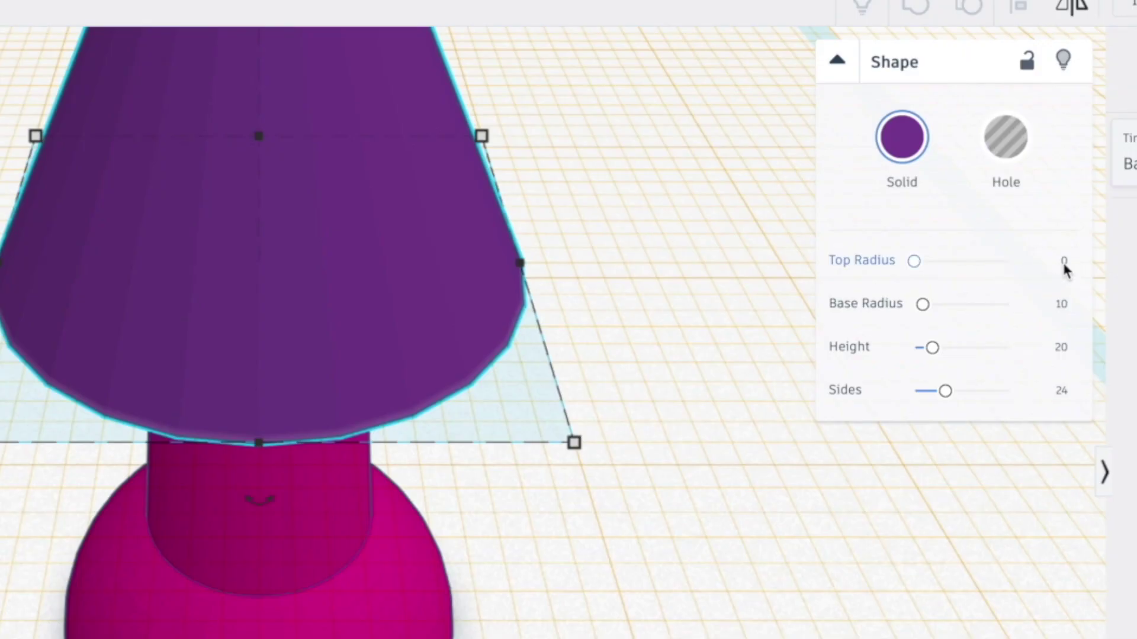
left_click(1064, 262)
type("6")
key("Return")
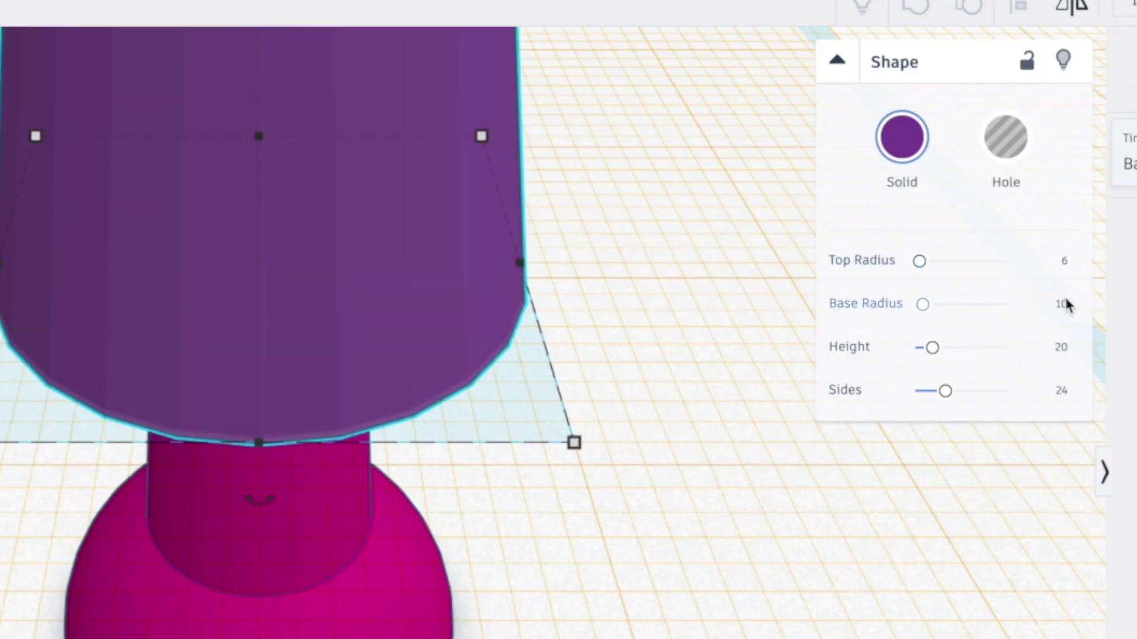
left_click(1064, 304)
type("4")
key("Return")
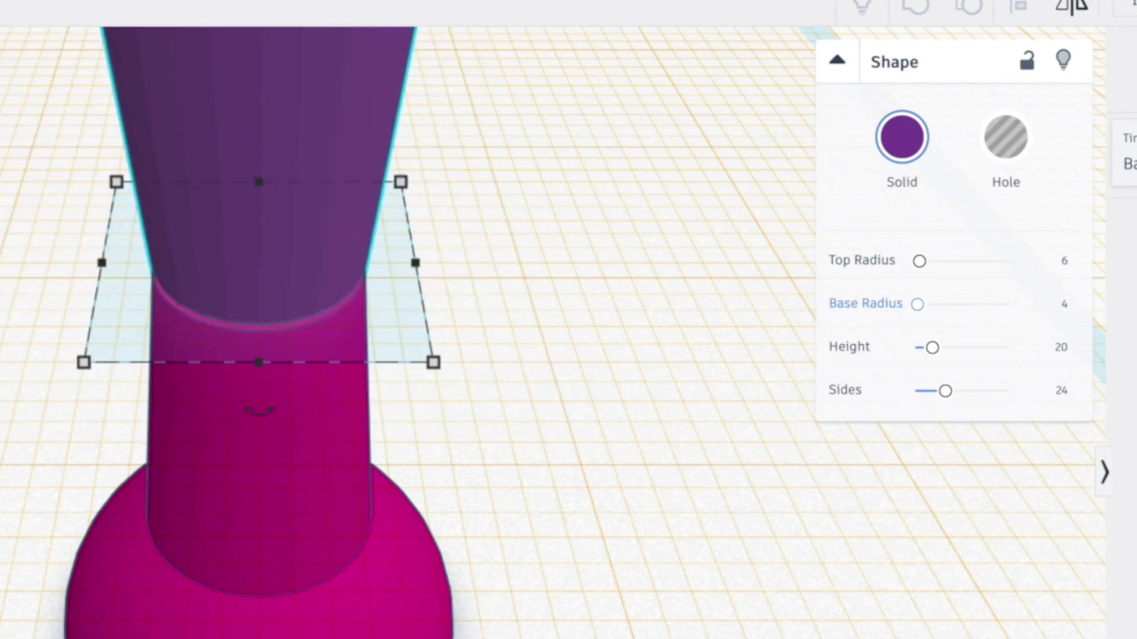
Step: Set the new upper cone's height to 2 and its number of sides to 64
left_click(1061, 348)
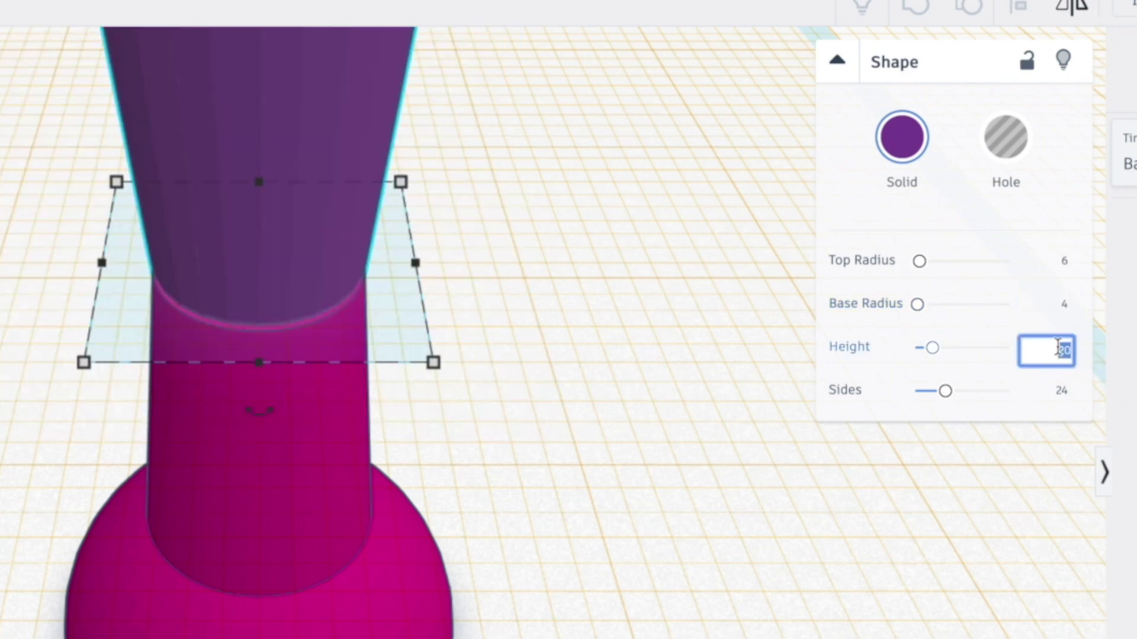
type("2")
key("Return")
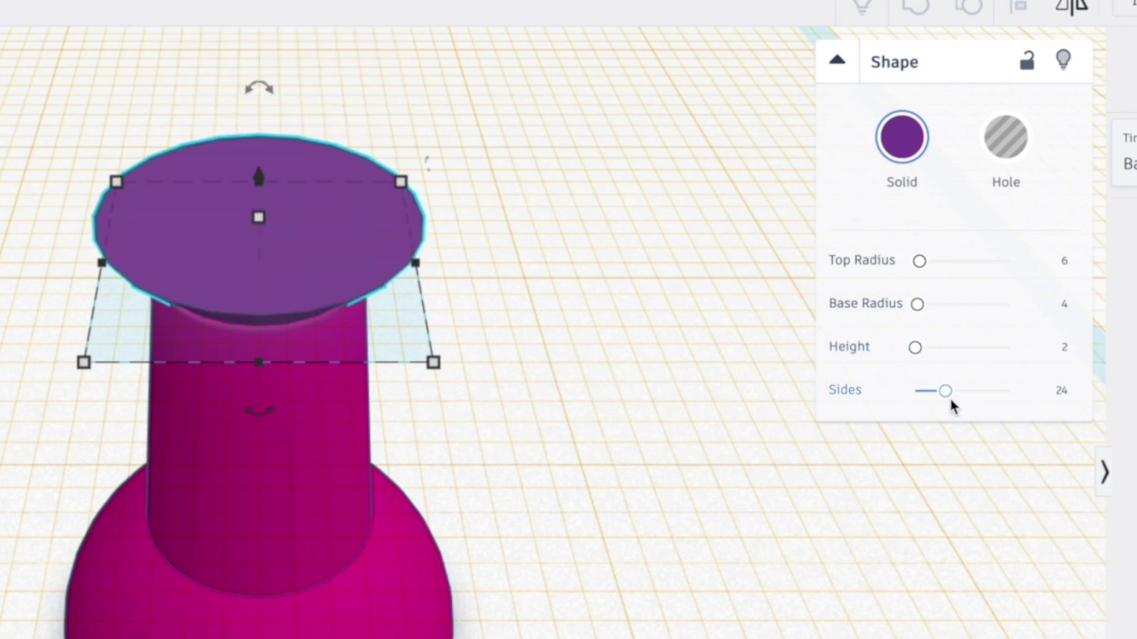
left_click_drag(945, 400, 1078, 398)
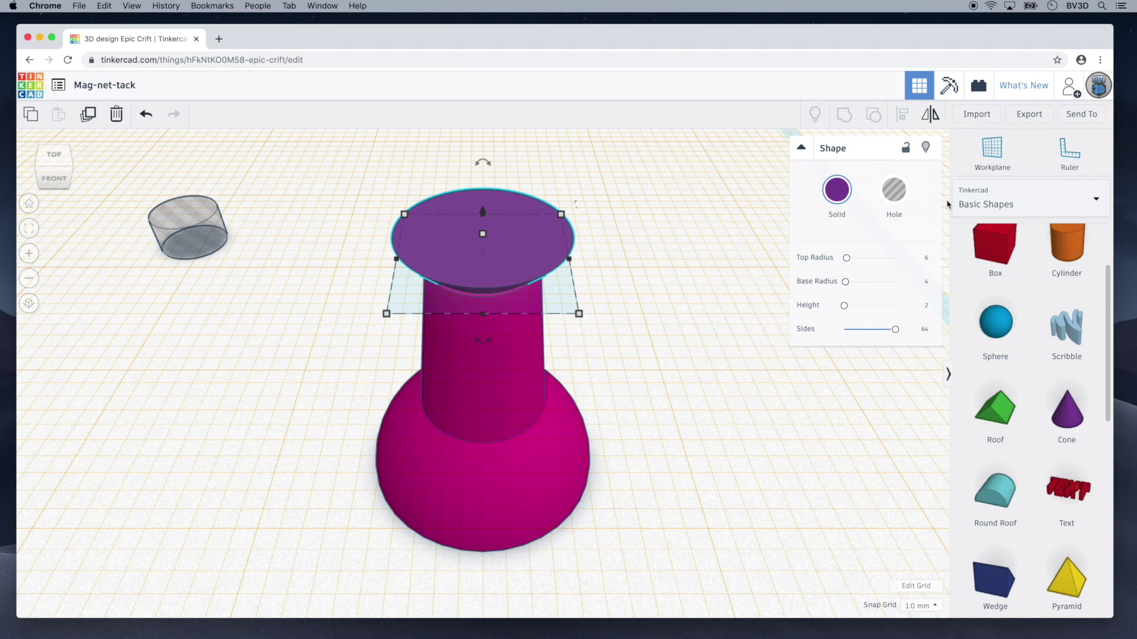
Step: Set the workplane on the purple cone's top face and add a solid cylinder at its centre
left_click(991, 156)
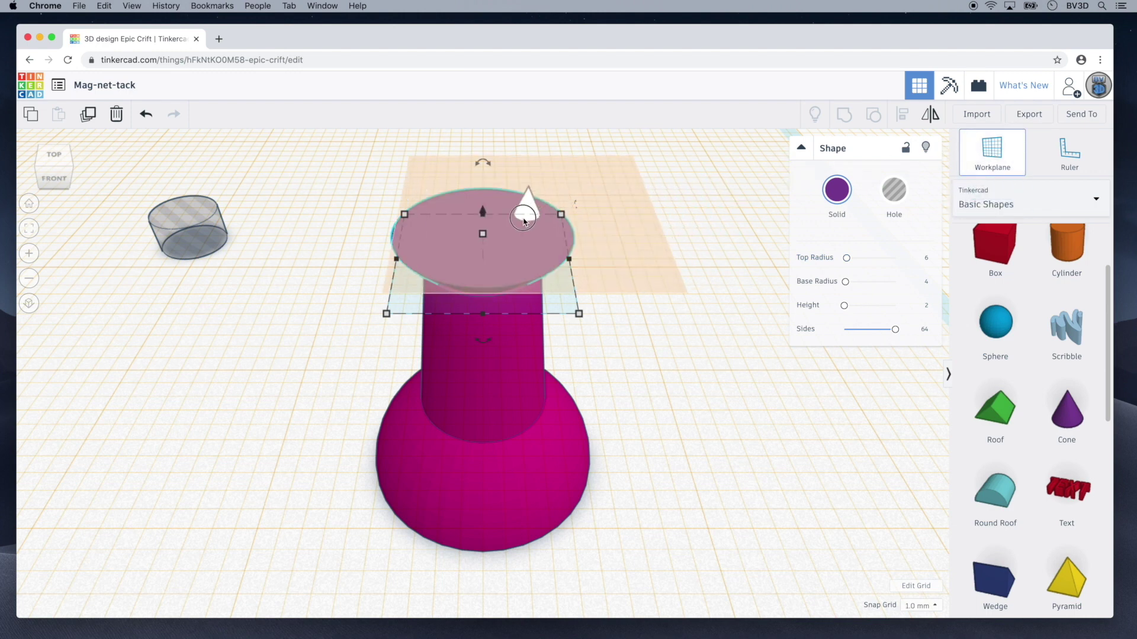
left_click(487, 236)
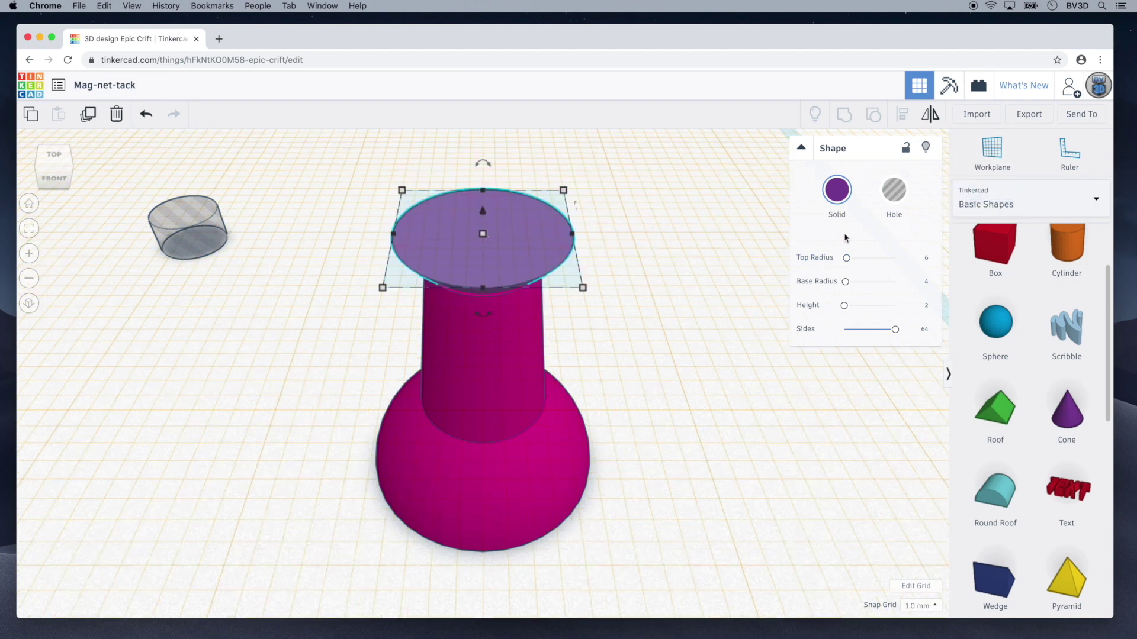
left_click_drag(1060, 259, 484, 231)
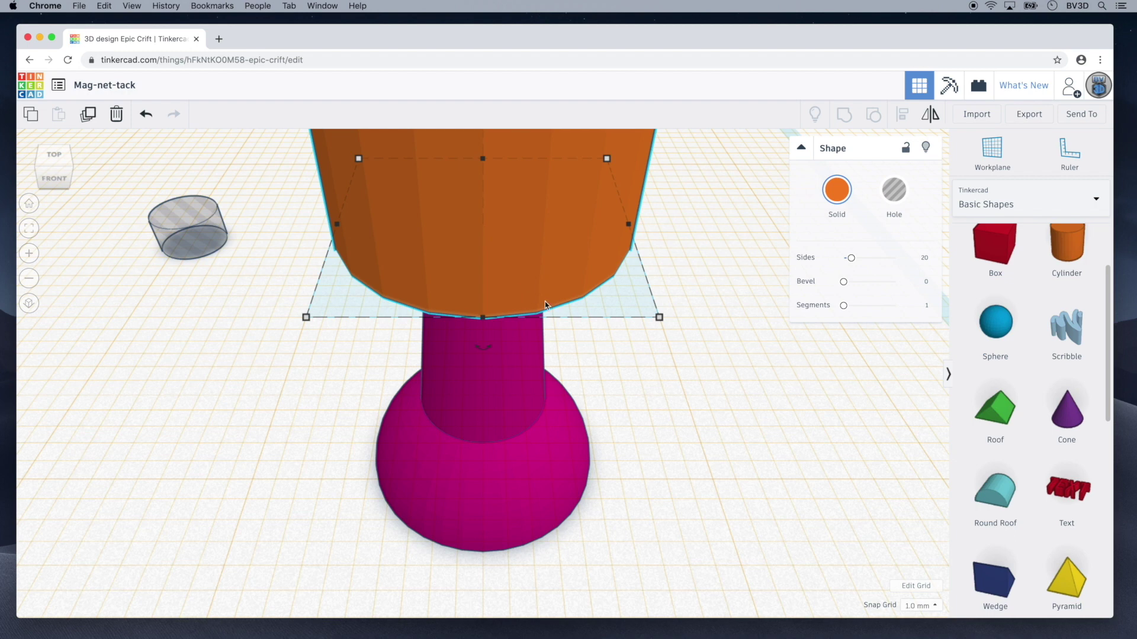
Step: Set the orange cylinder's length and width to 12 mm each
mouse_move(659, 317)
key("Tab")
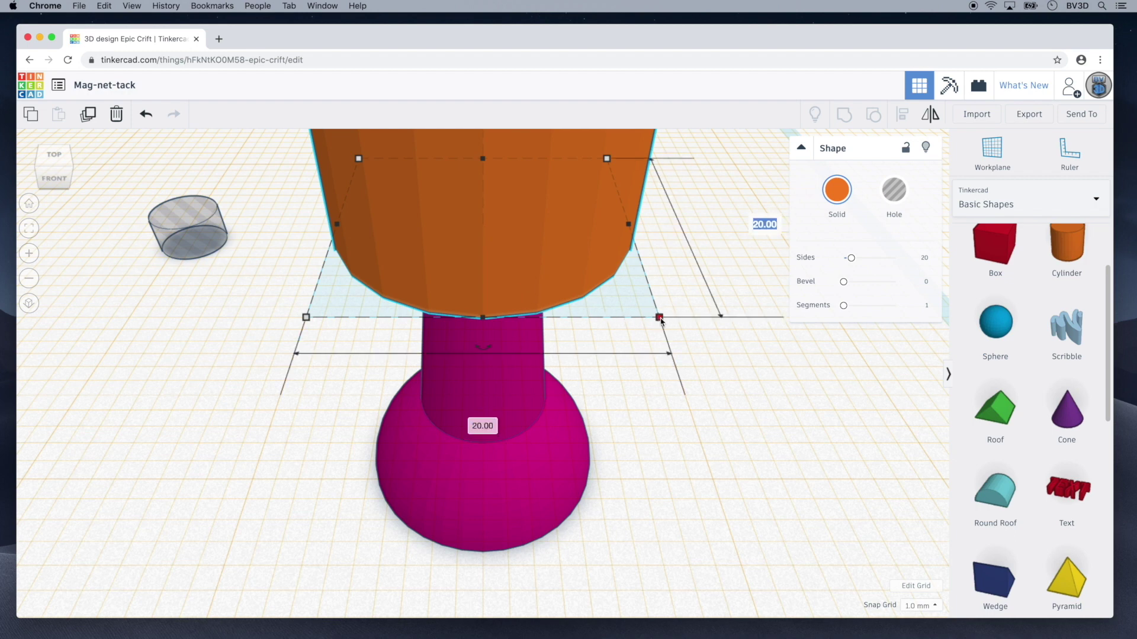
type("12")
key("Tab")
type("1")
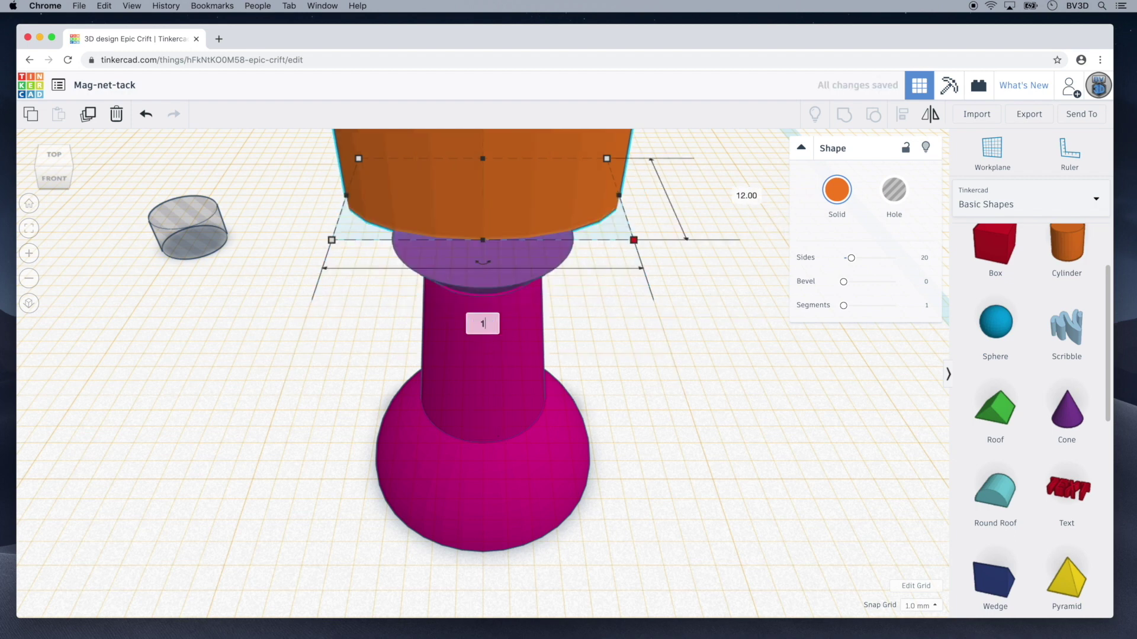
type("2")
key("Return")
Step: Set the orange cylinder's height to 1 mm and its number of sides to 64
key("f")
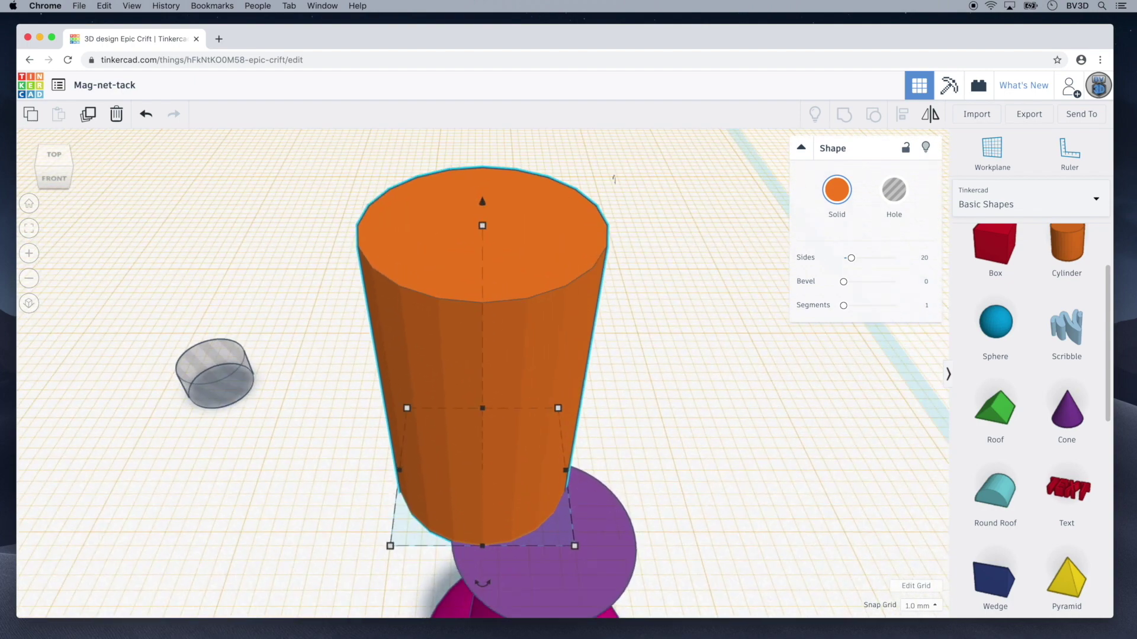
mouse_move(483, 226)
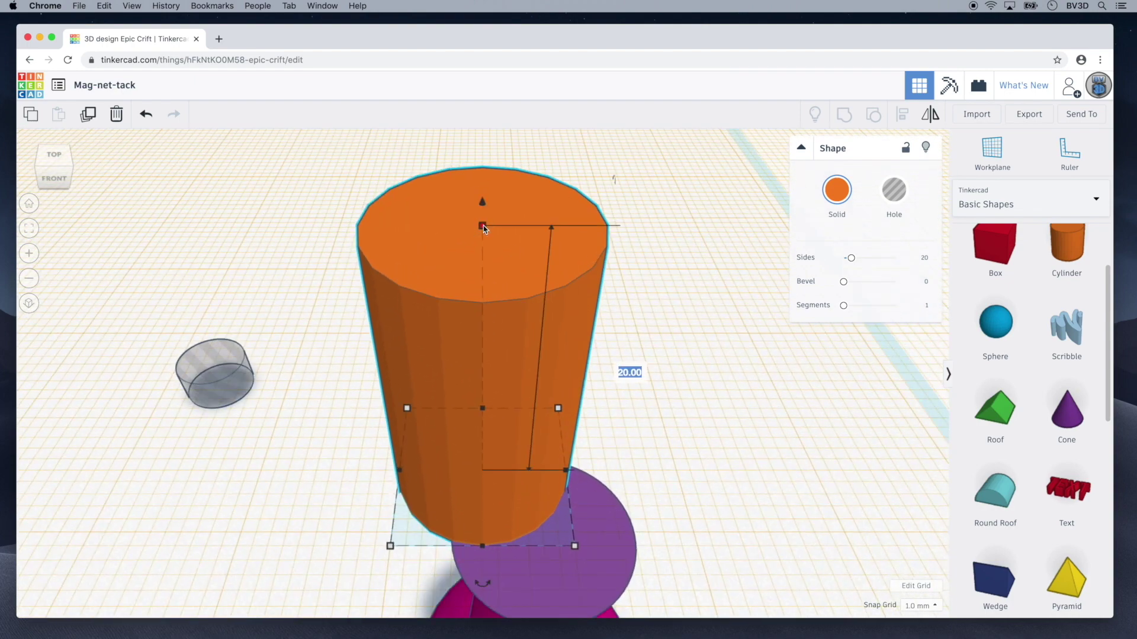
type("1")
key("Return")
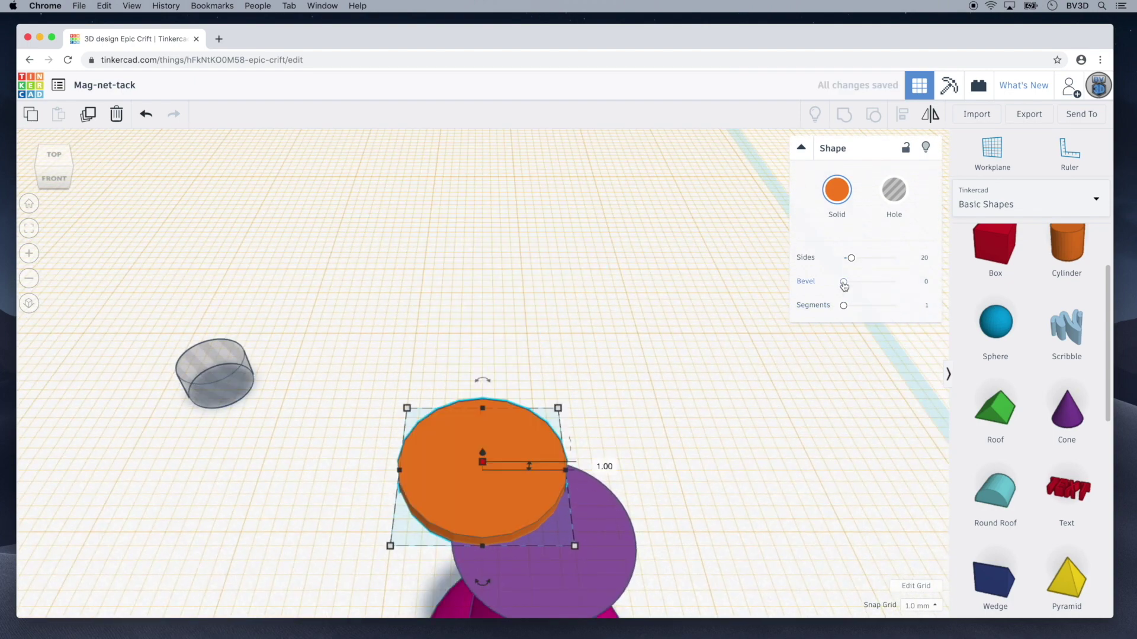
left_click_drag(850, 258, 895, 258)
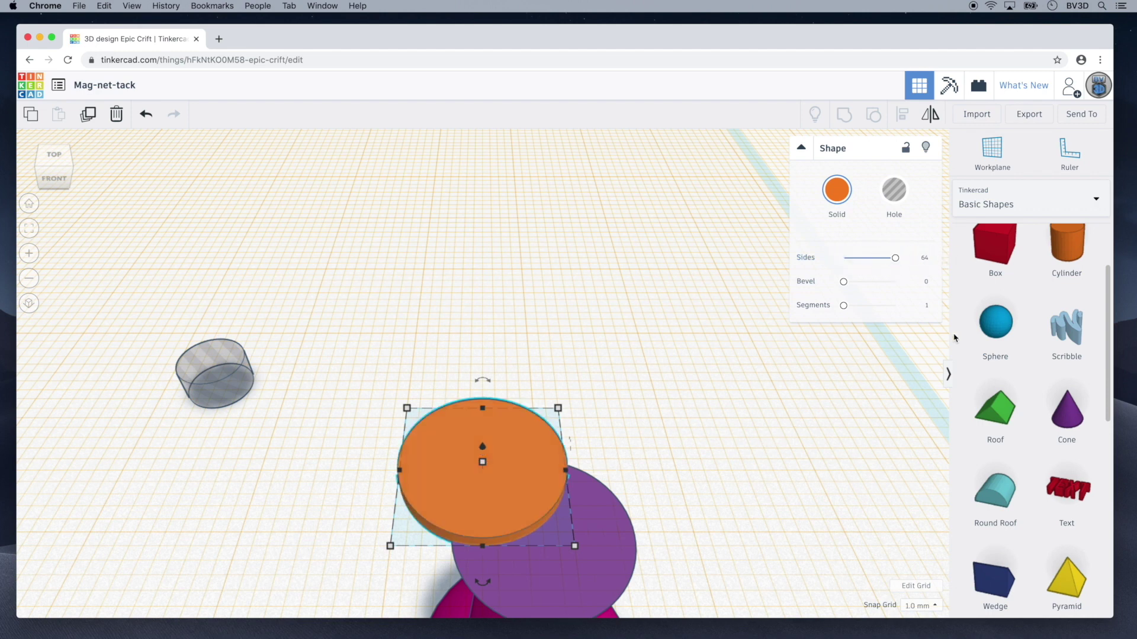
Step: Return the workplane to the base grid, clear the selection and undo the last change
left_click(997, 150)
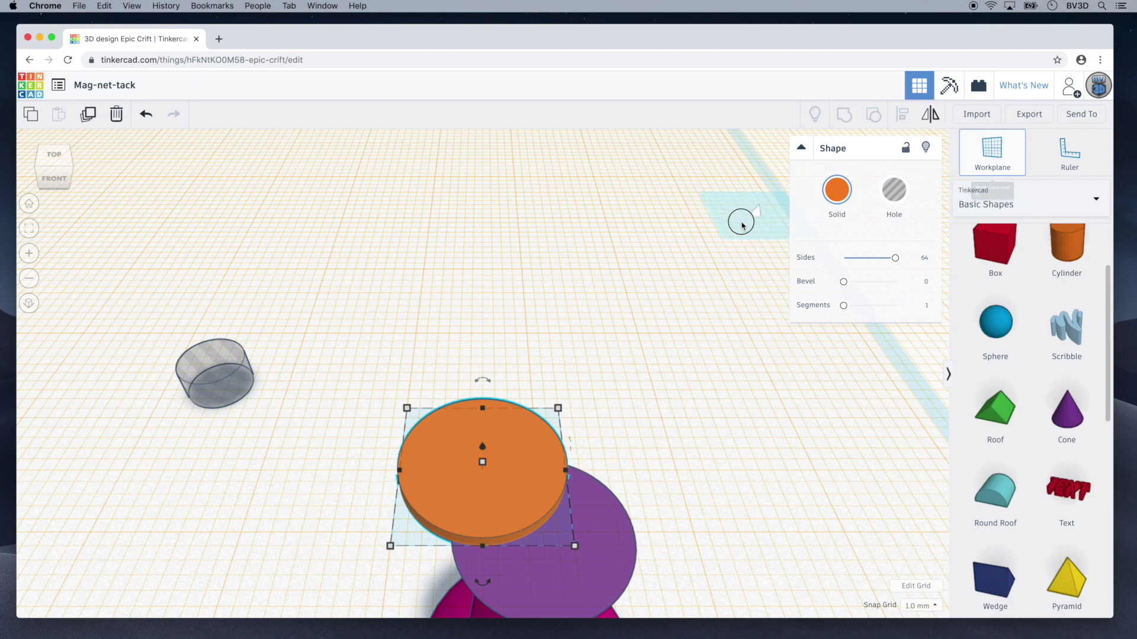
left_click(648, 254)
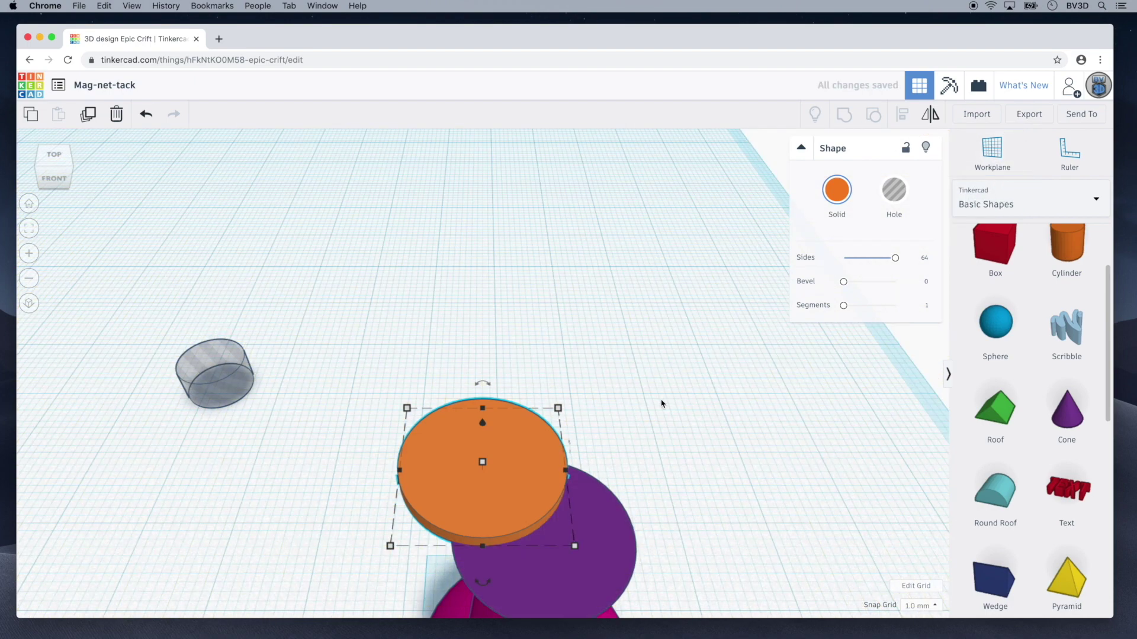
scroll(678, 481, "up", 5)
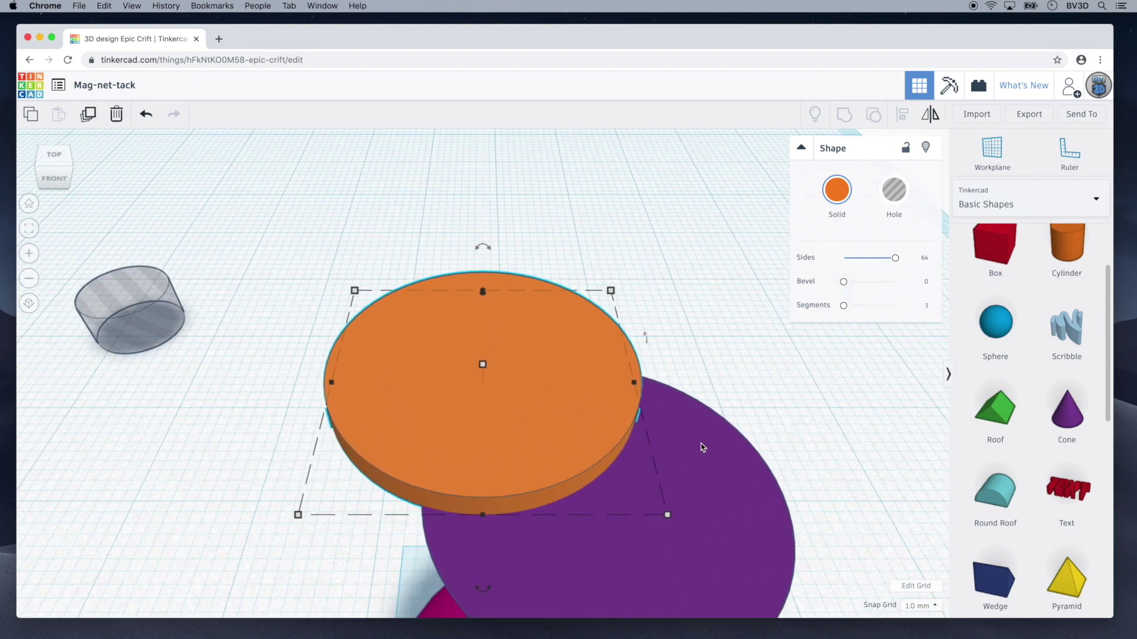
left_click(736, 402)
key("super+z")
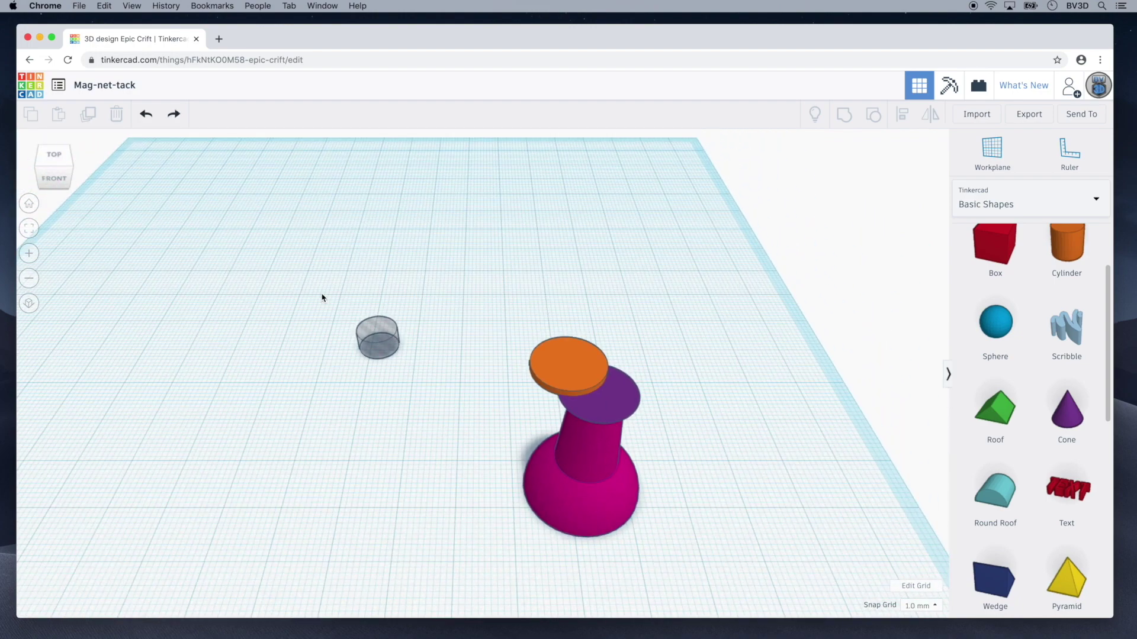
Step: Align all four shapes, including the cylinder hole, on their centres in both horizontal directions and group them
left_click_drag(320, 295, 704, 567)
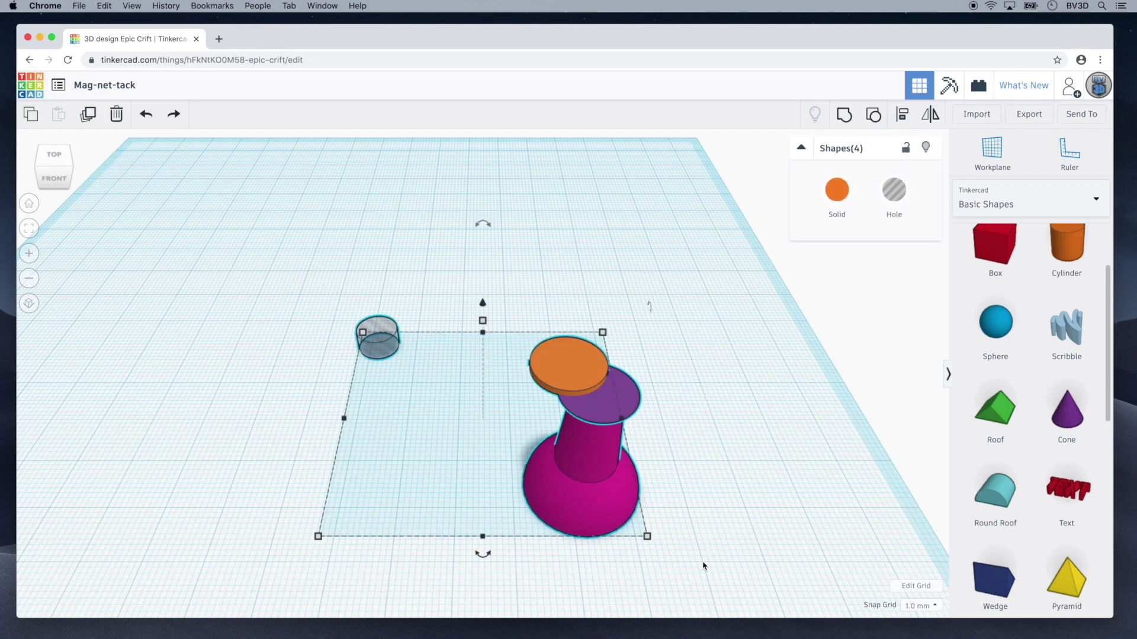
left_click(903, 115)
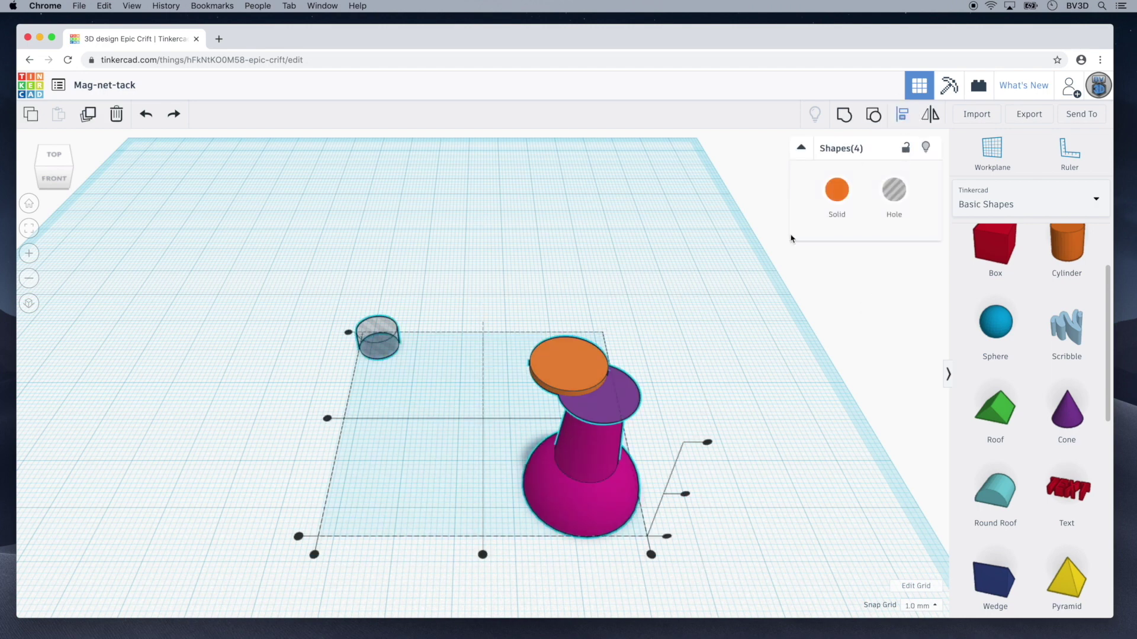
left_click(483, 554)
left_click(415, 419)
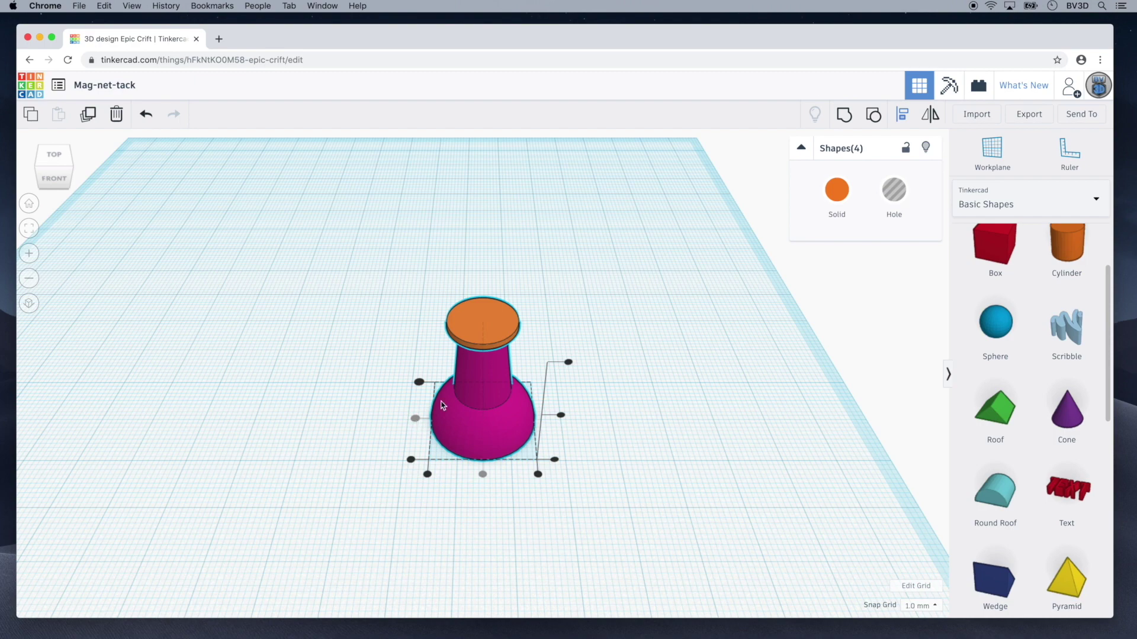
left_click(844, 114)
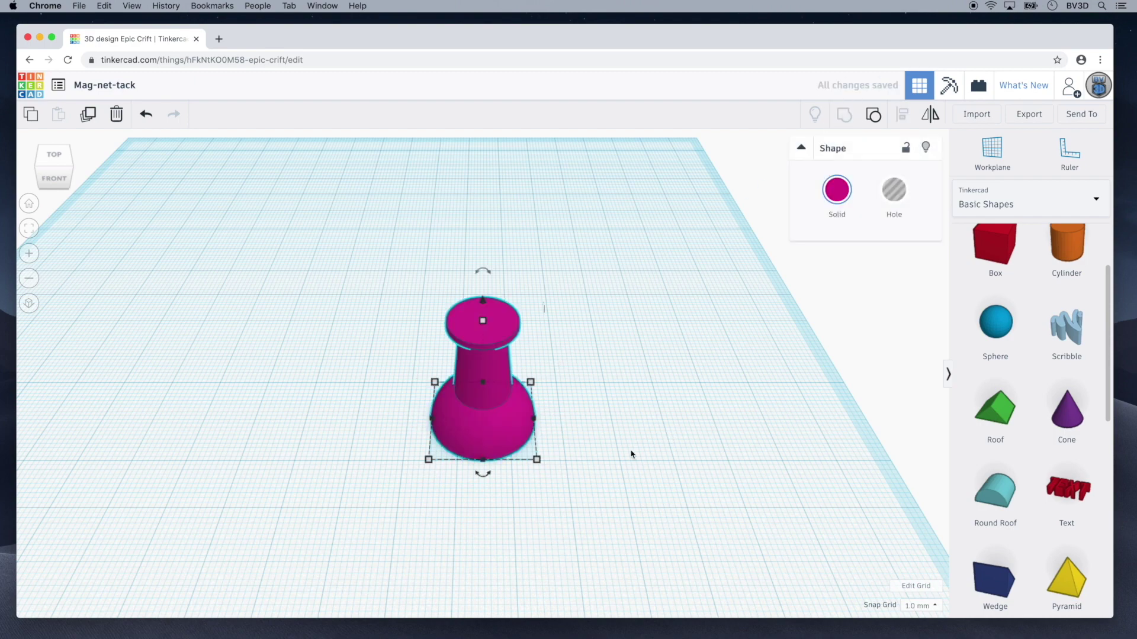
Step: Export everything in the design as an STL file for 3D printing
key("f")
left_click_drag(652, 458, 661, 379)
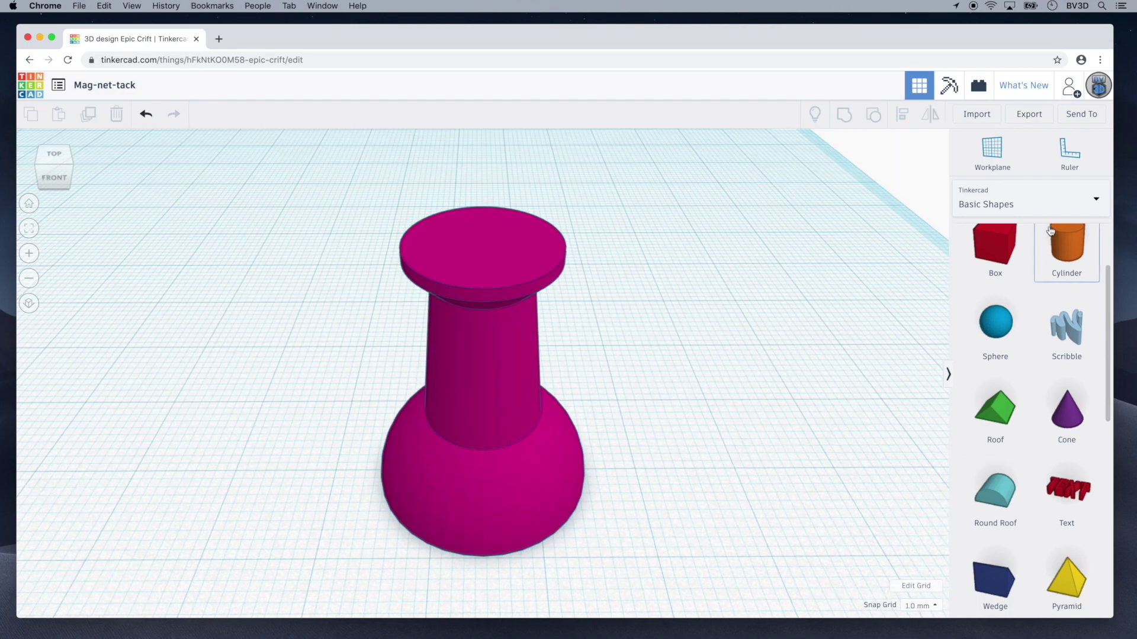
left_click(1033, 116)
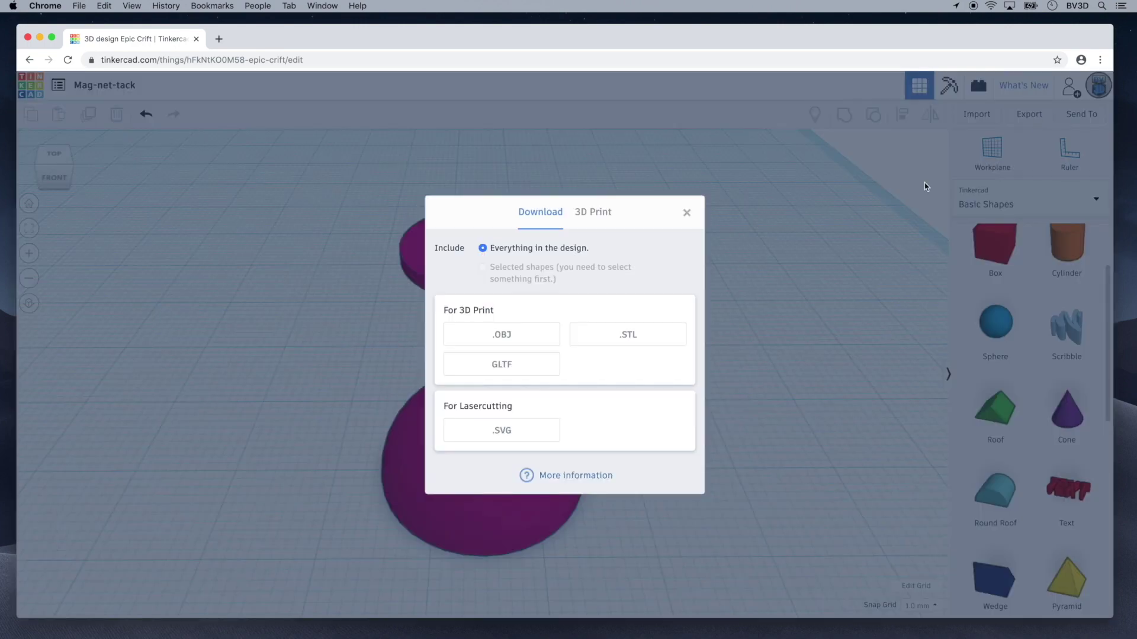
left_click(620, 333)
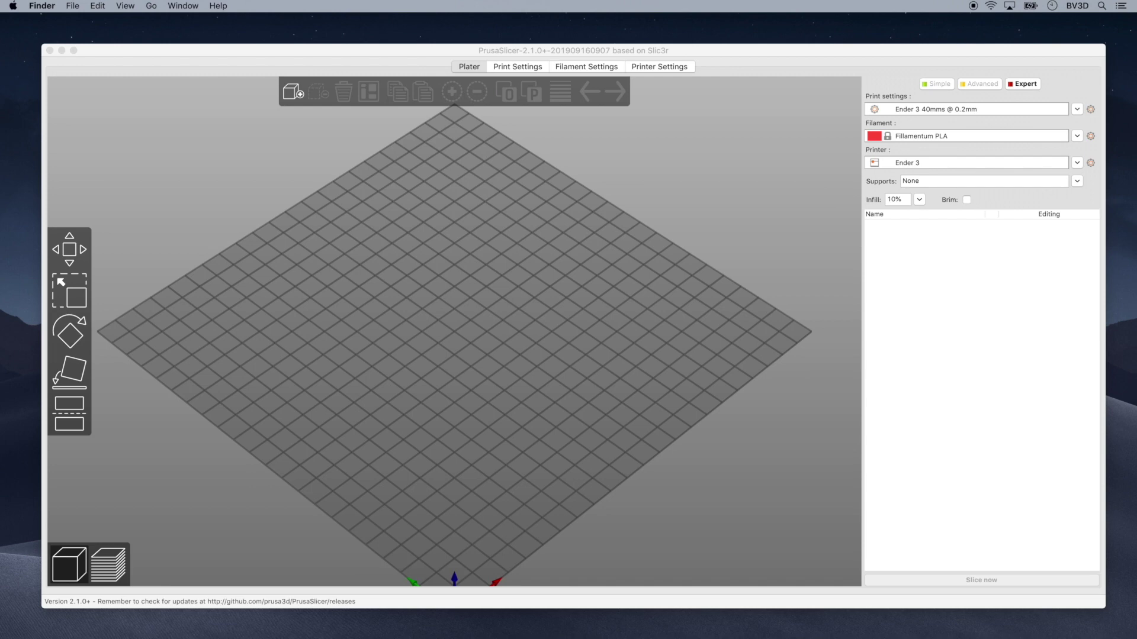
Step: Switch to PrusaSlicer, load Mag-net-tack.stl onto the print bed, and check the model from below and above
left_click_drag(864, 535, 630, 406)
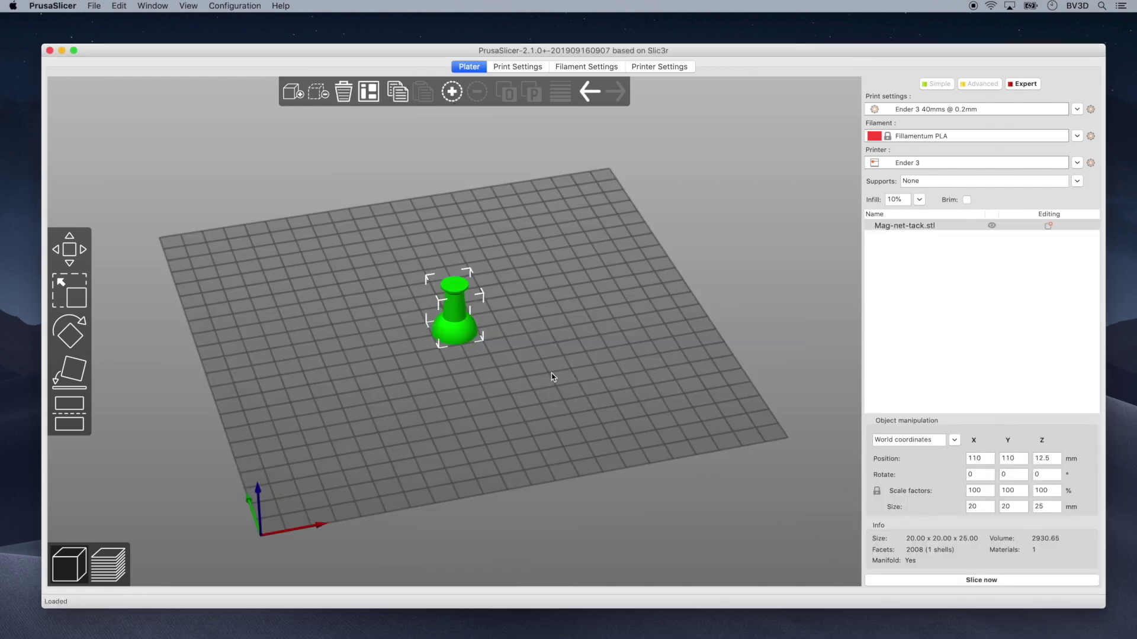
left_click_drag(534, 379, 534, 355)
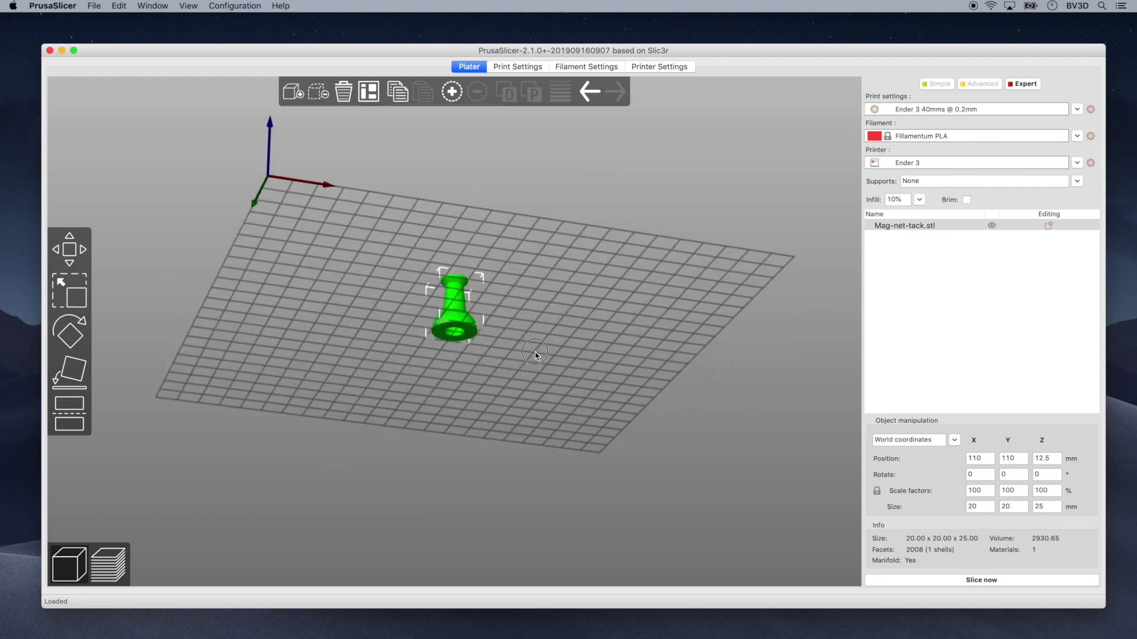
left_click_drag(534, 355, 529, 379)
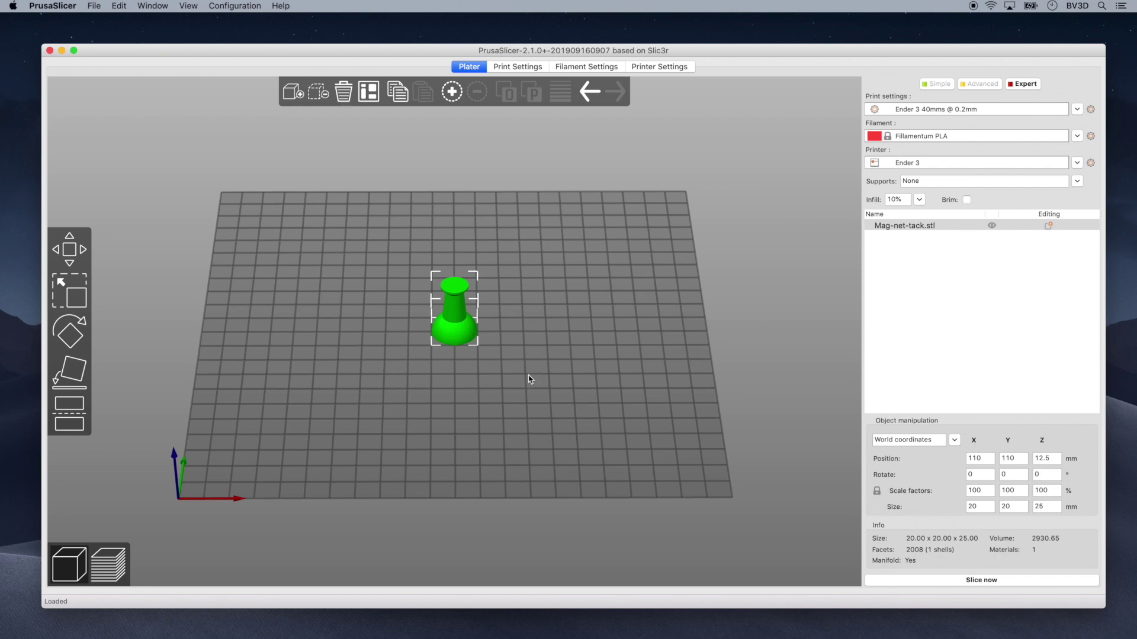